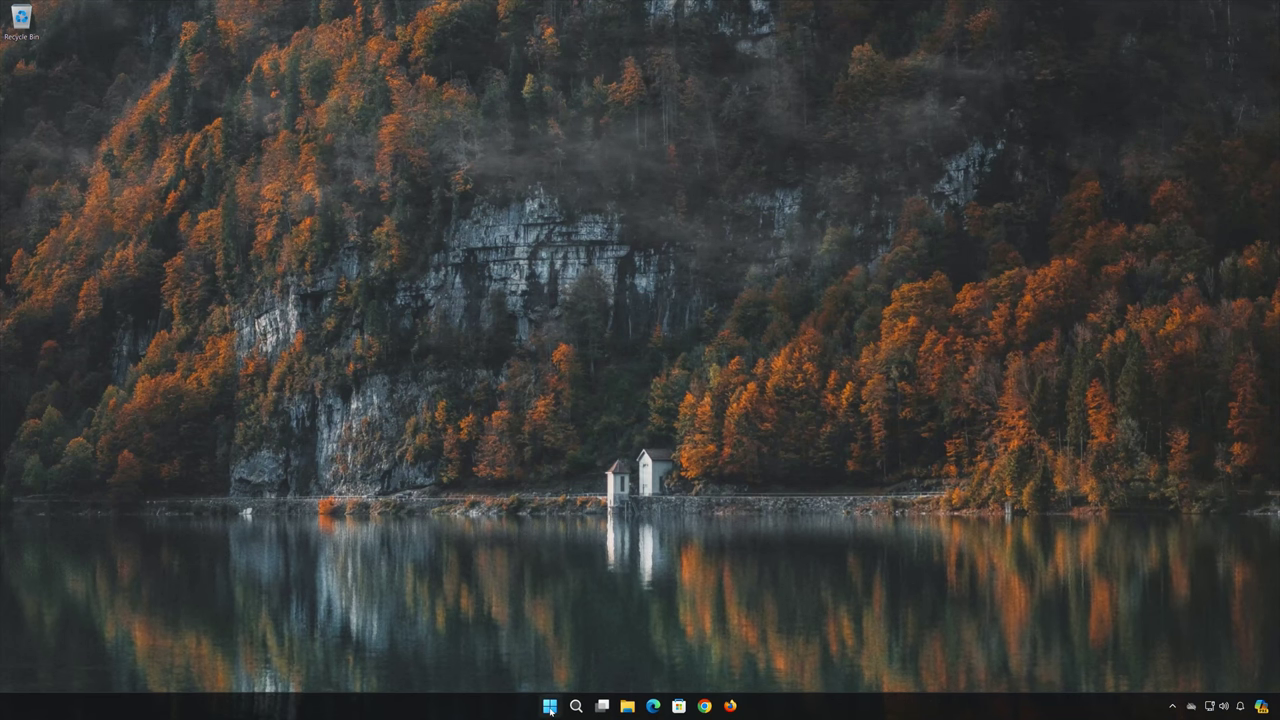
# - Search Windows for "memory diag" and open the Windows Memory Diagnostic tool
pyautogui.click(550, 706)
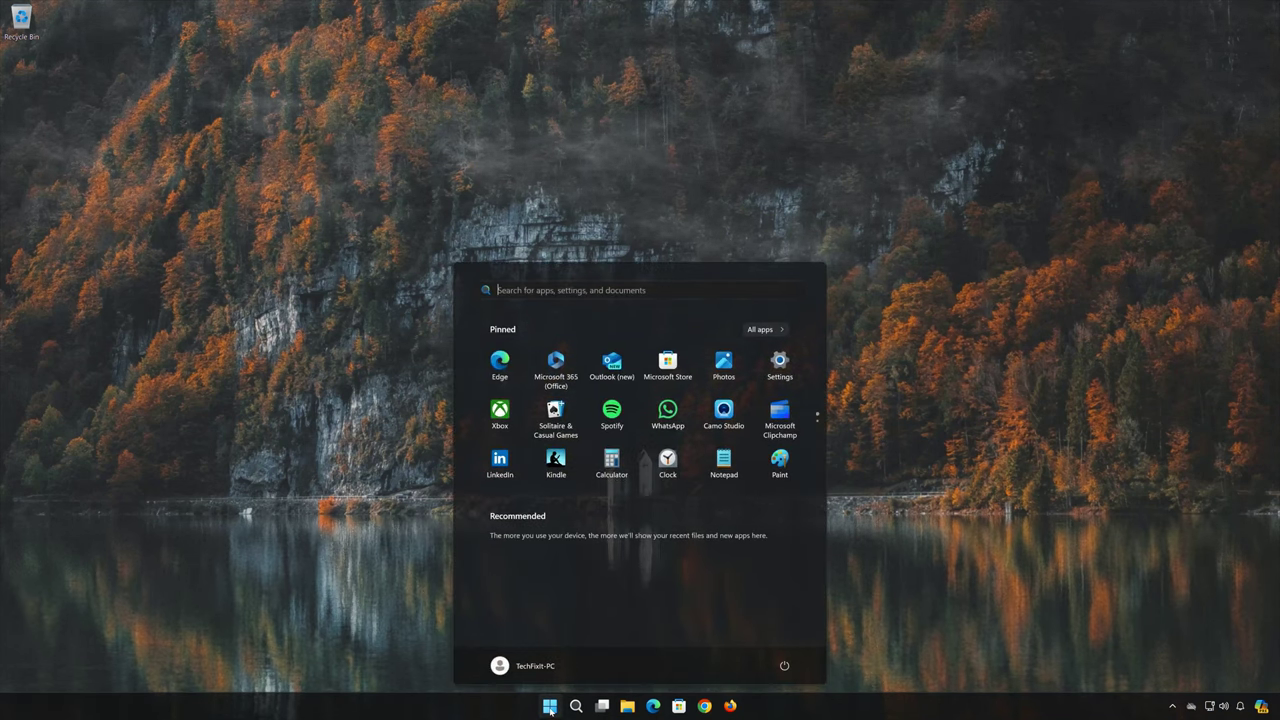
pyautogui.write('memory di')
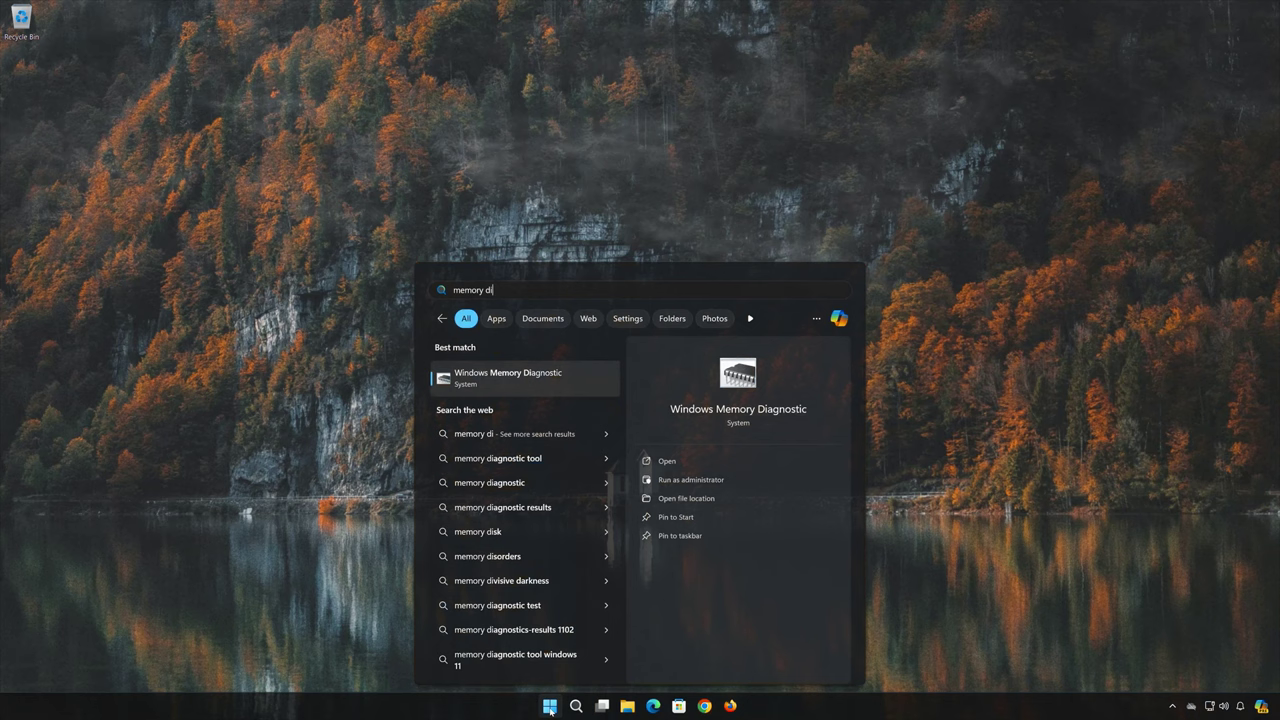
pyautogui.write('ag')
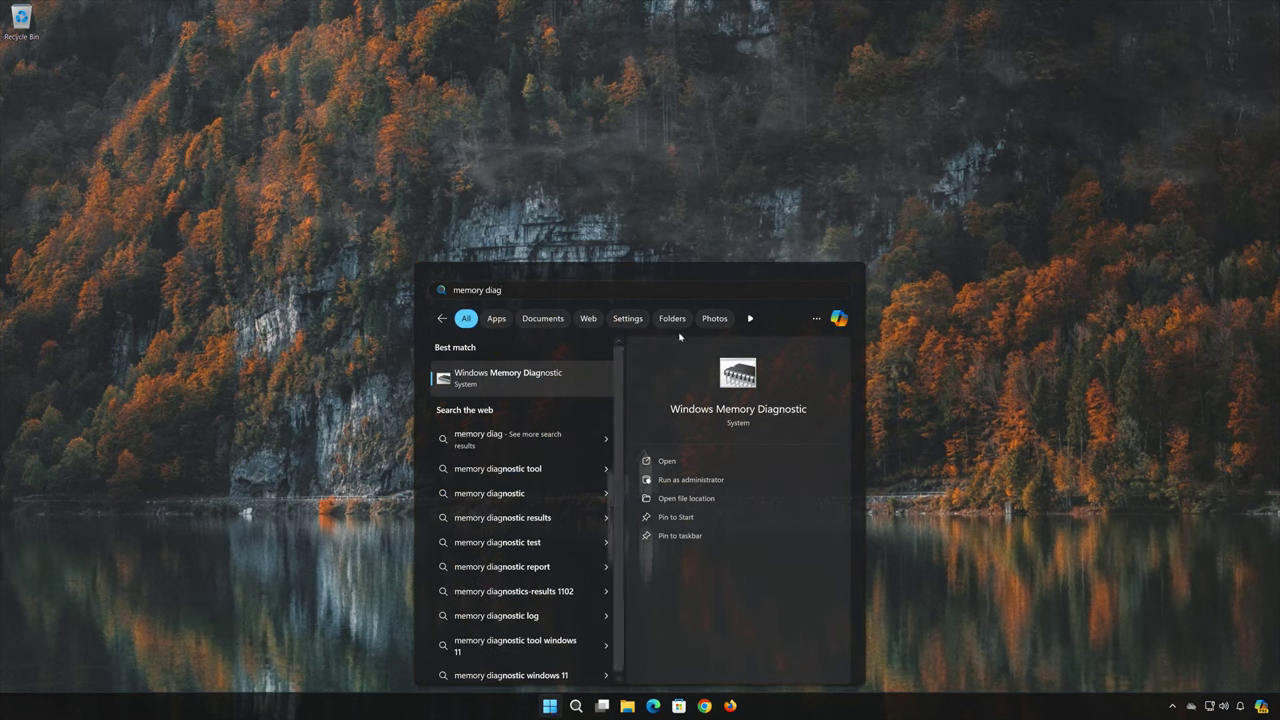
pyautogui.click(555, 386)
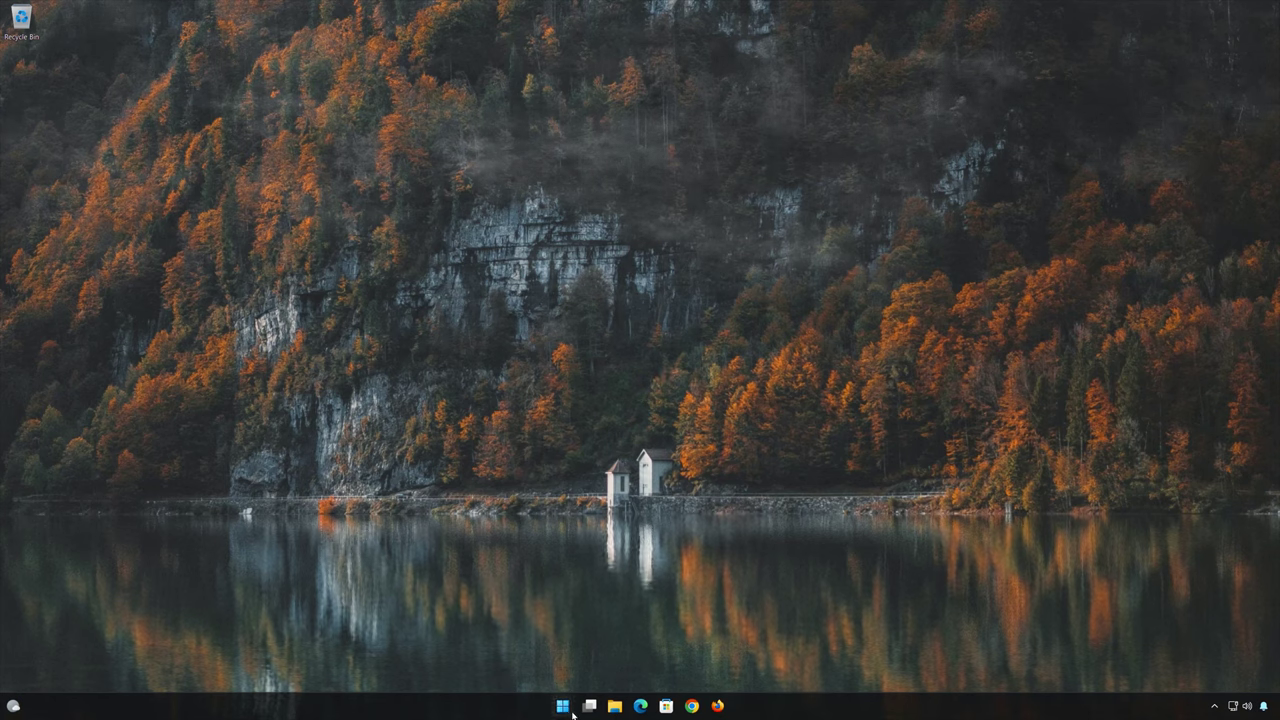
# - Open Windows PowerShell as administrator, allow it to make changes, and move its window toward the middle of the desktop
pyautogui.click(563, 706)
pyautogui.write('po')
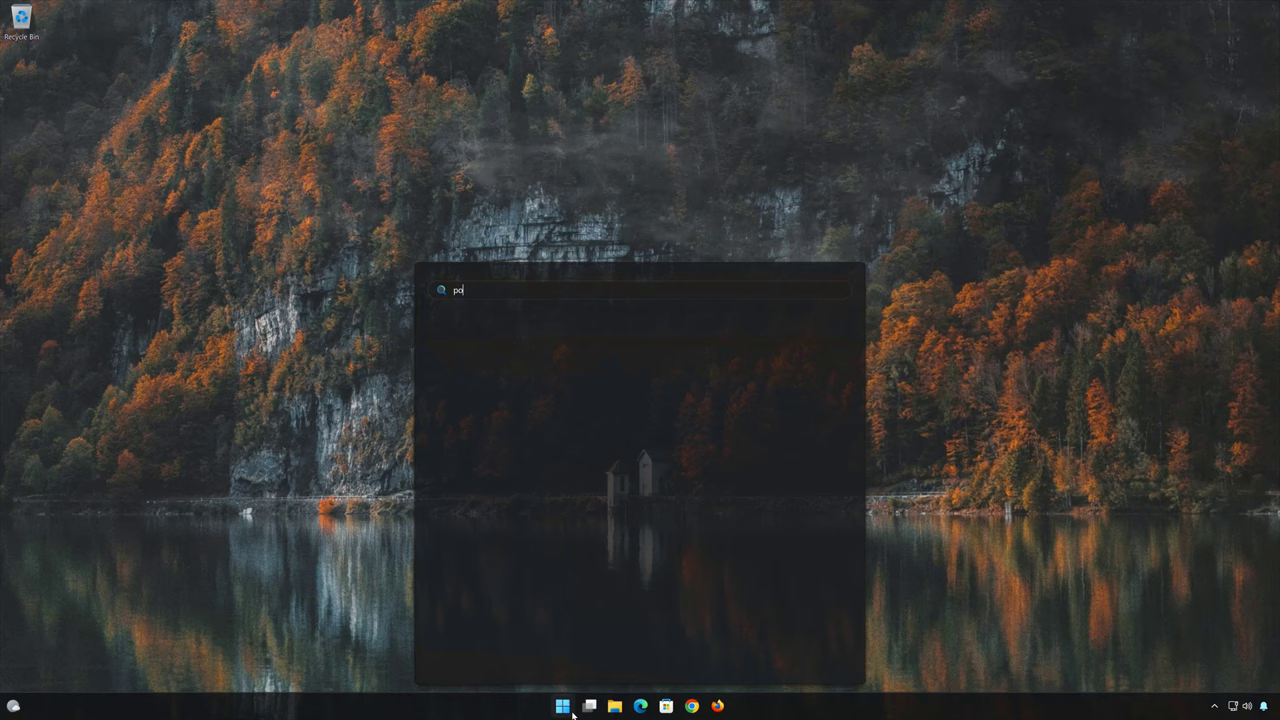
pyautogui.write('wershell')
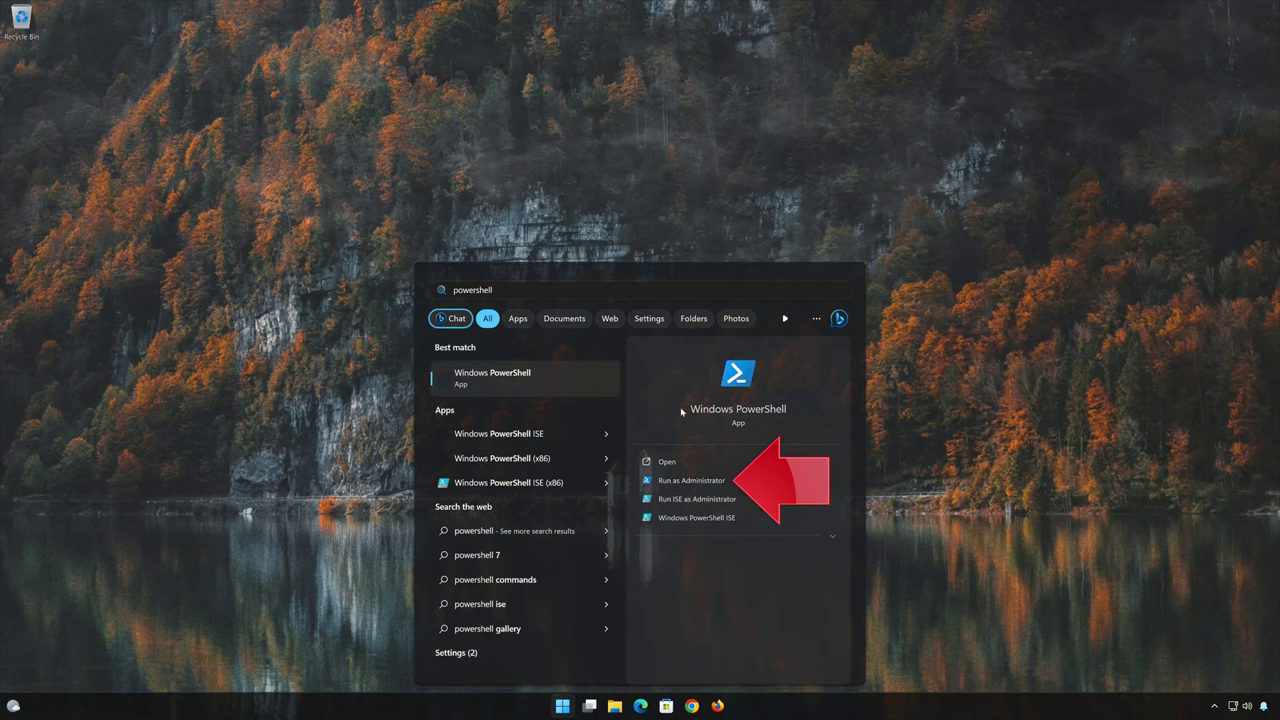
pyautogui.click(744, 487)
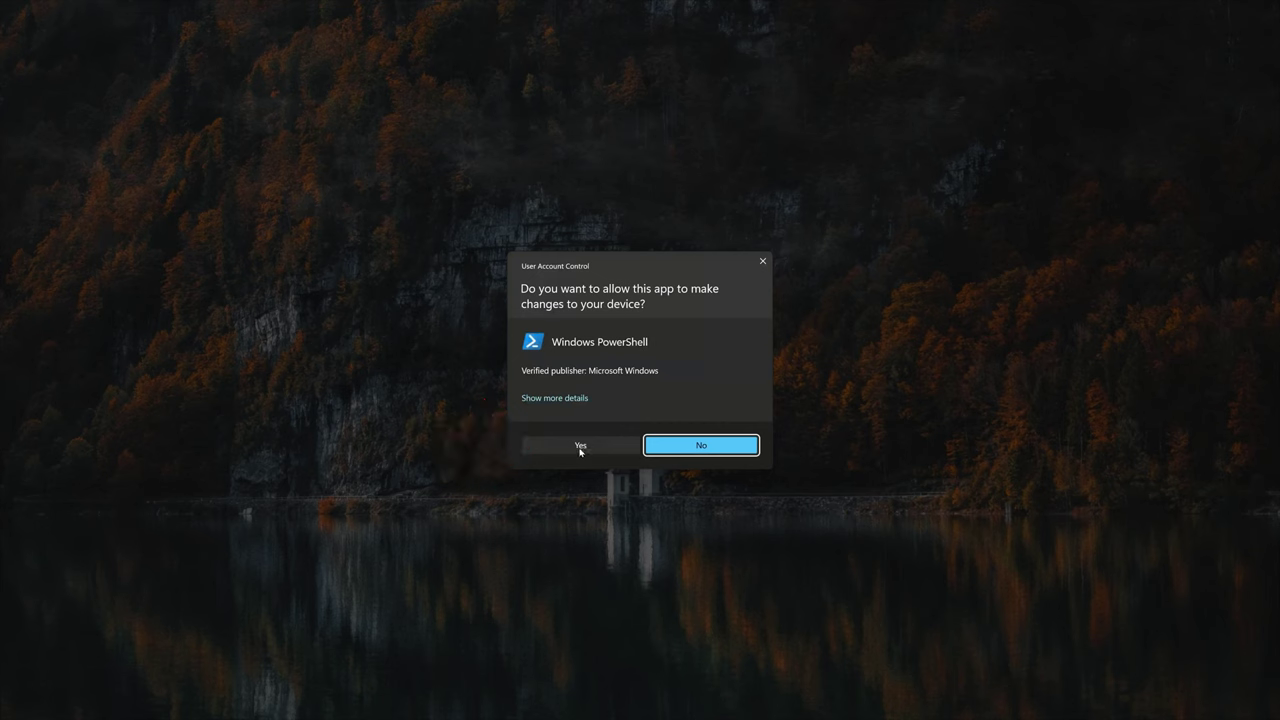
pyautogui.click(580, 446)
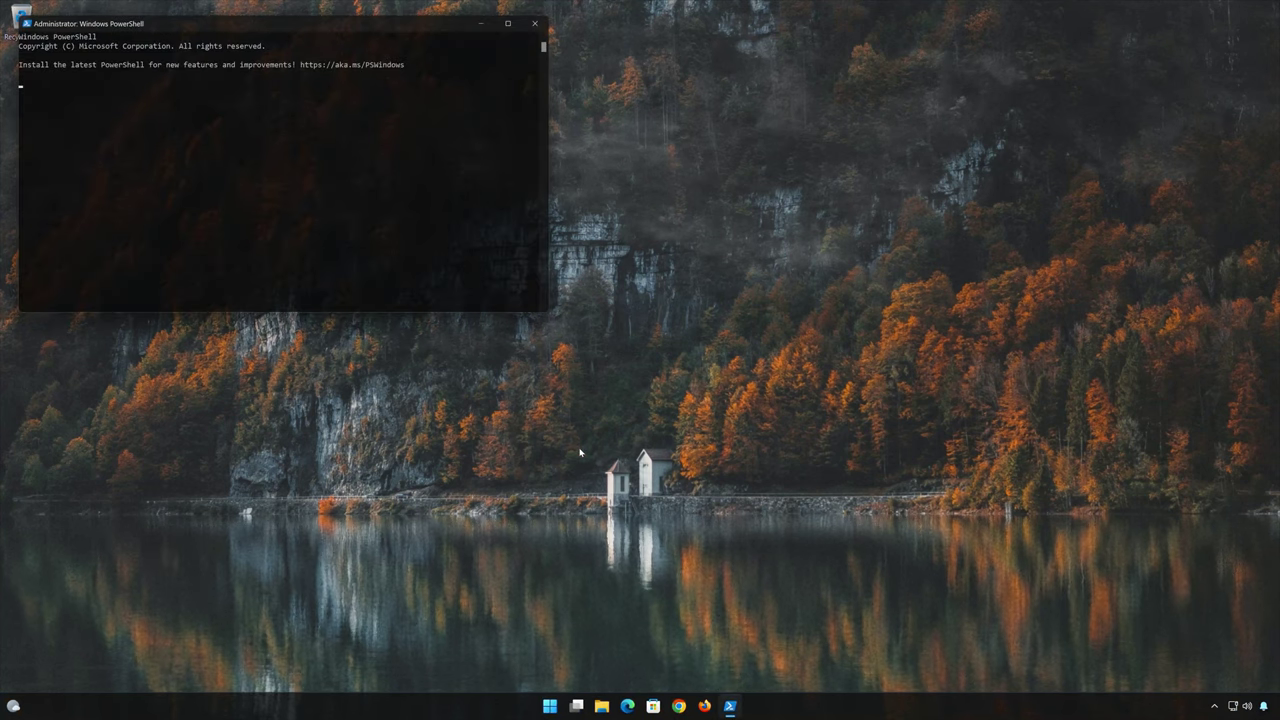
pyautogui.moveTo(339, 22); pyautogui.dragTo(700, 173)
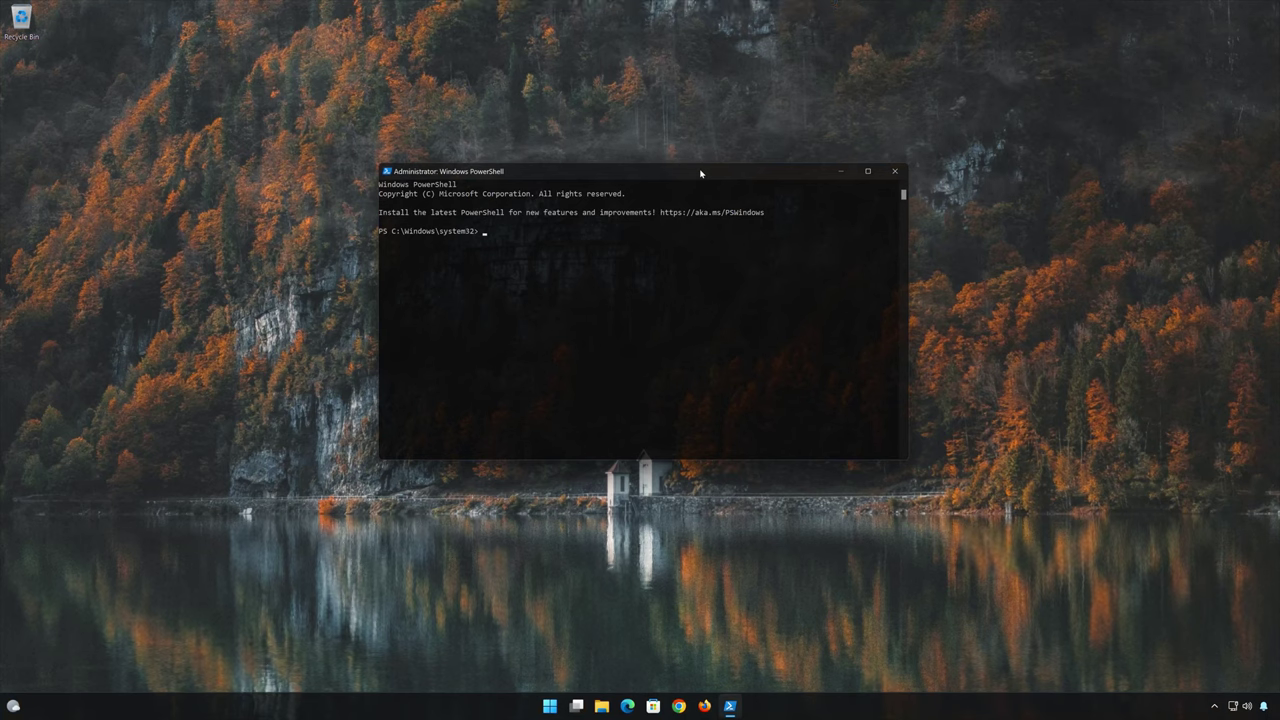
# - Run the command DISM /Online /Cleanup-Image /RestoreHealth in PowerShell
pyautogui.write('D')
pyautogui.write('ISM /O')
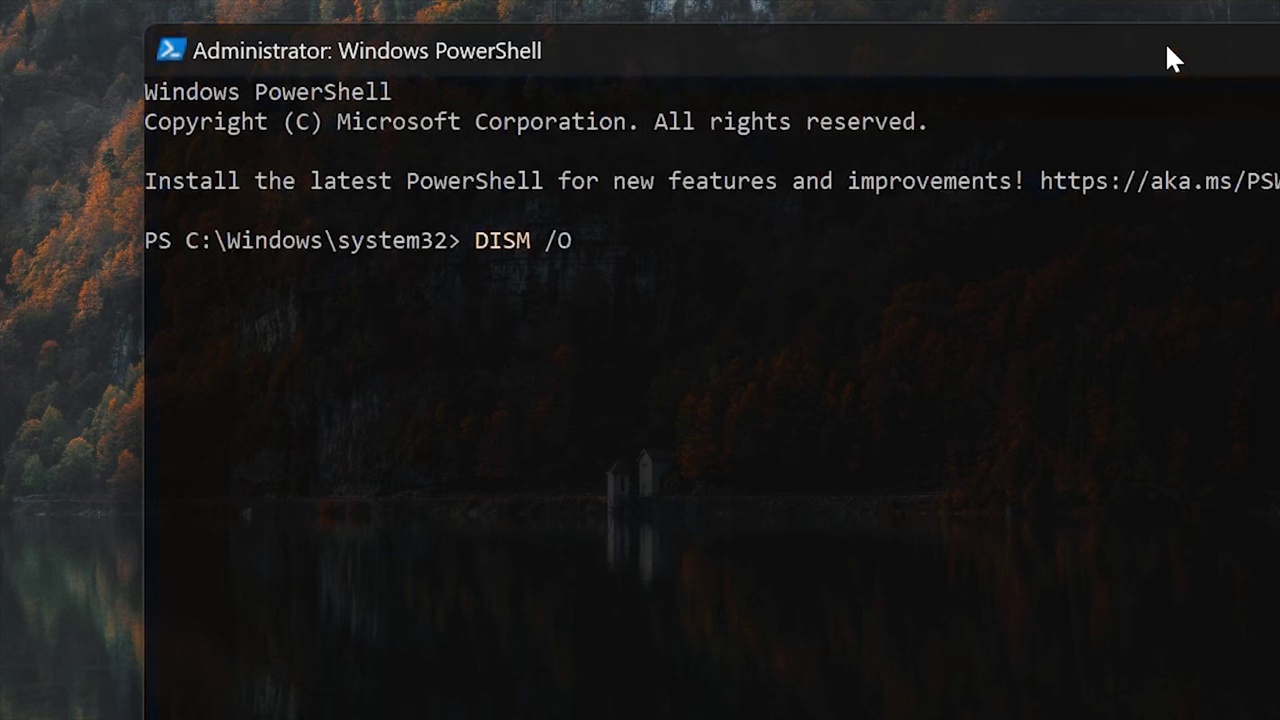
pyautogui.write('nline /Clean')
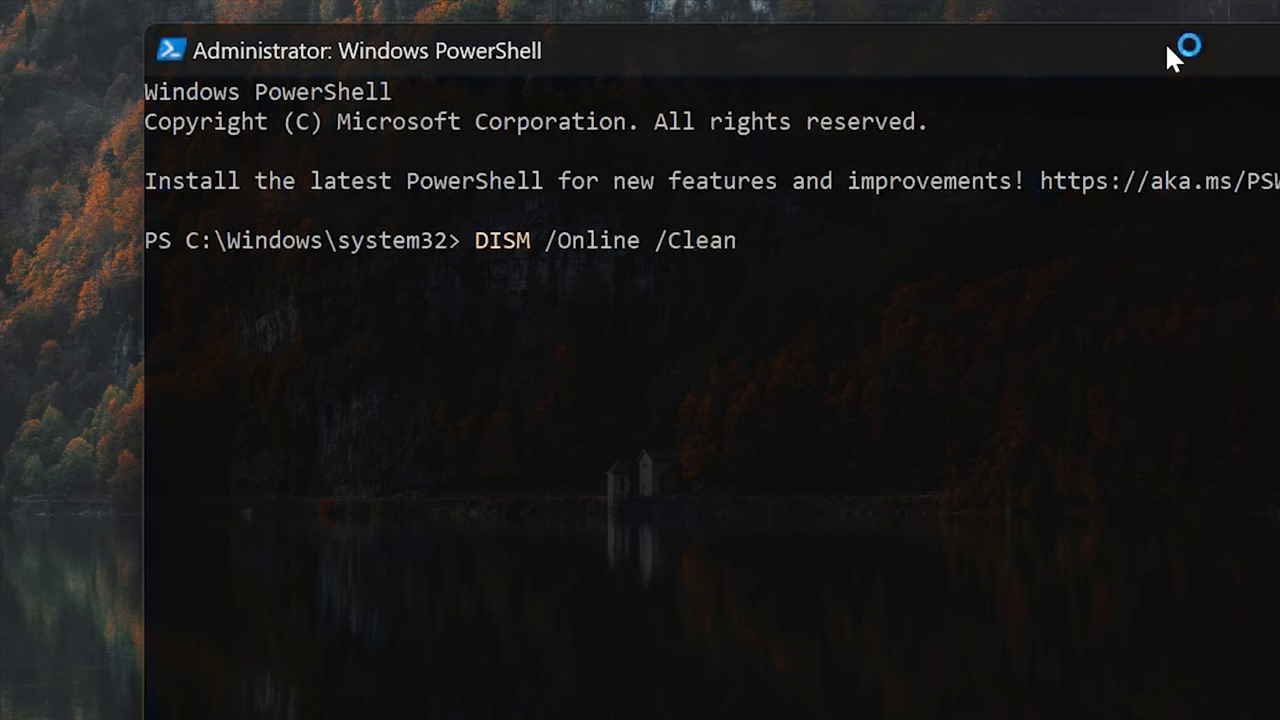
pyautogui.write('up-Image /R')
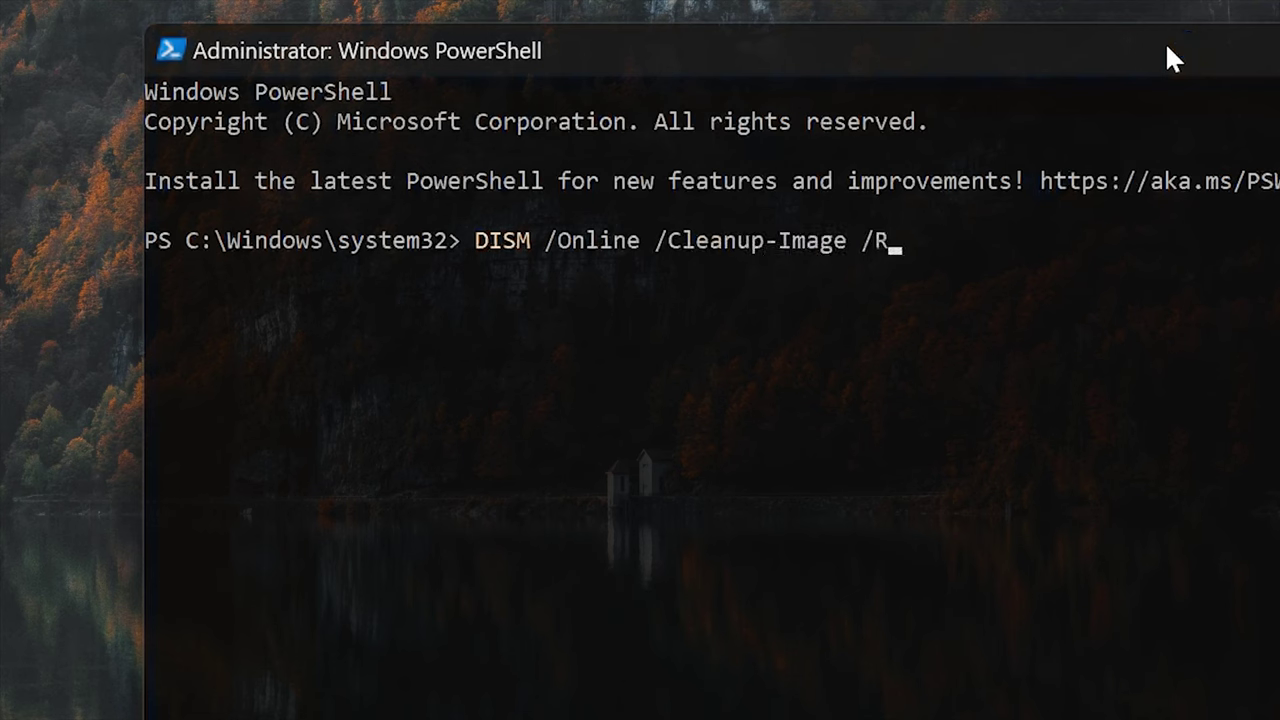
pyautogui.write('estoreHealth')
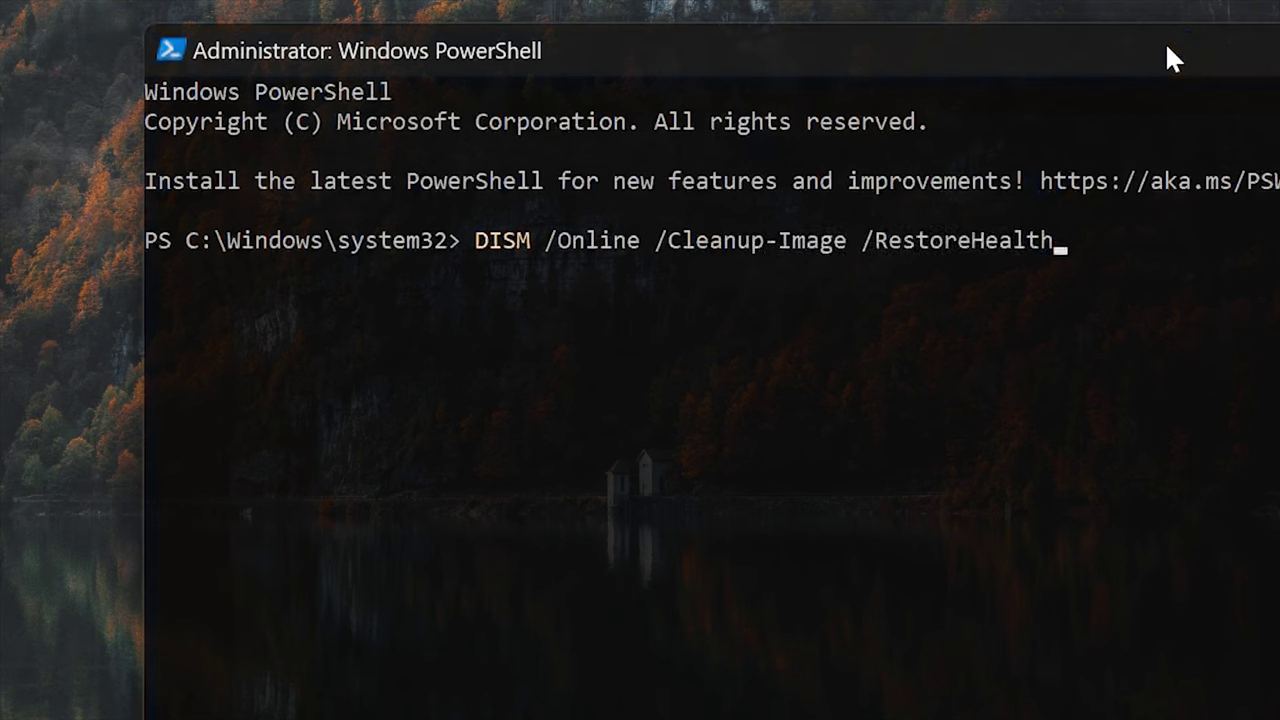
pyautogui.press('Return')
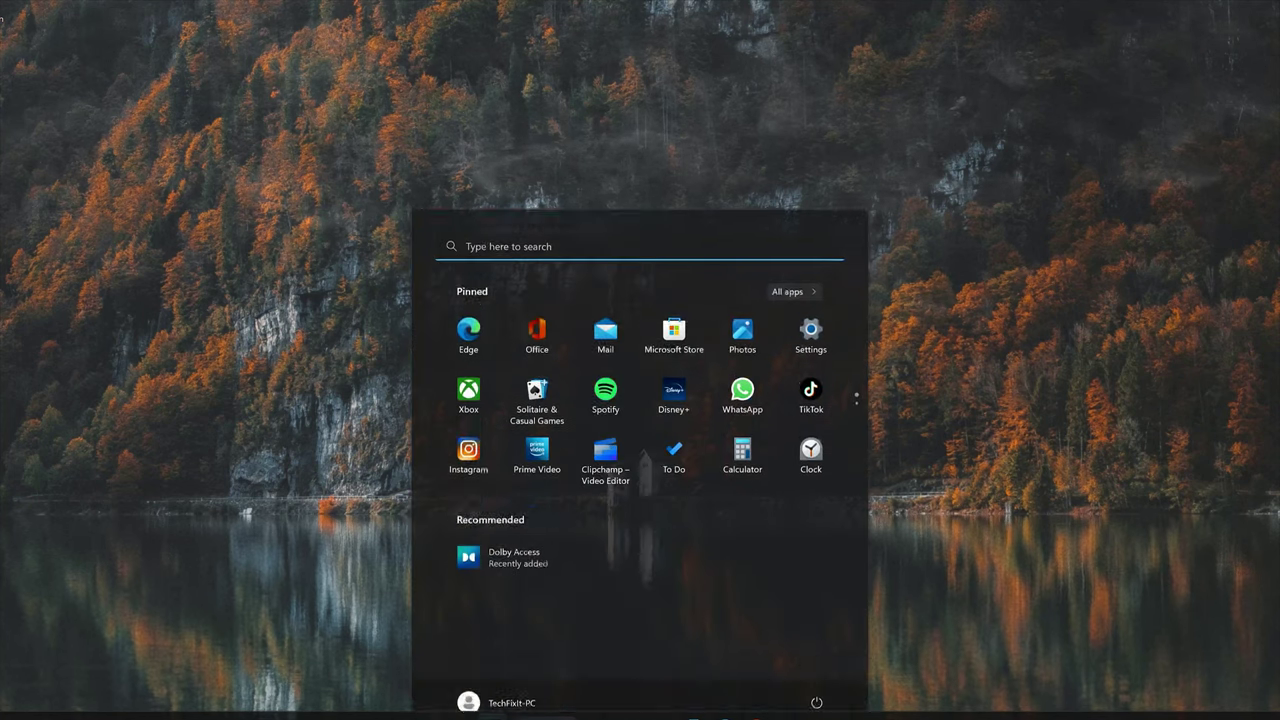
# - Search Windows for "device manager", open Device Manager, and move its window toward the middle of the desktop
pyautogui.click(495, 716)
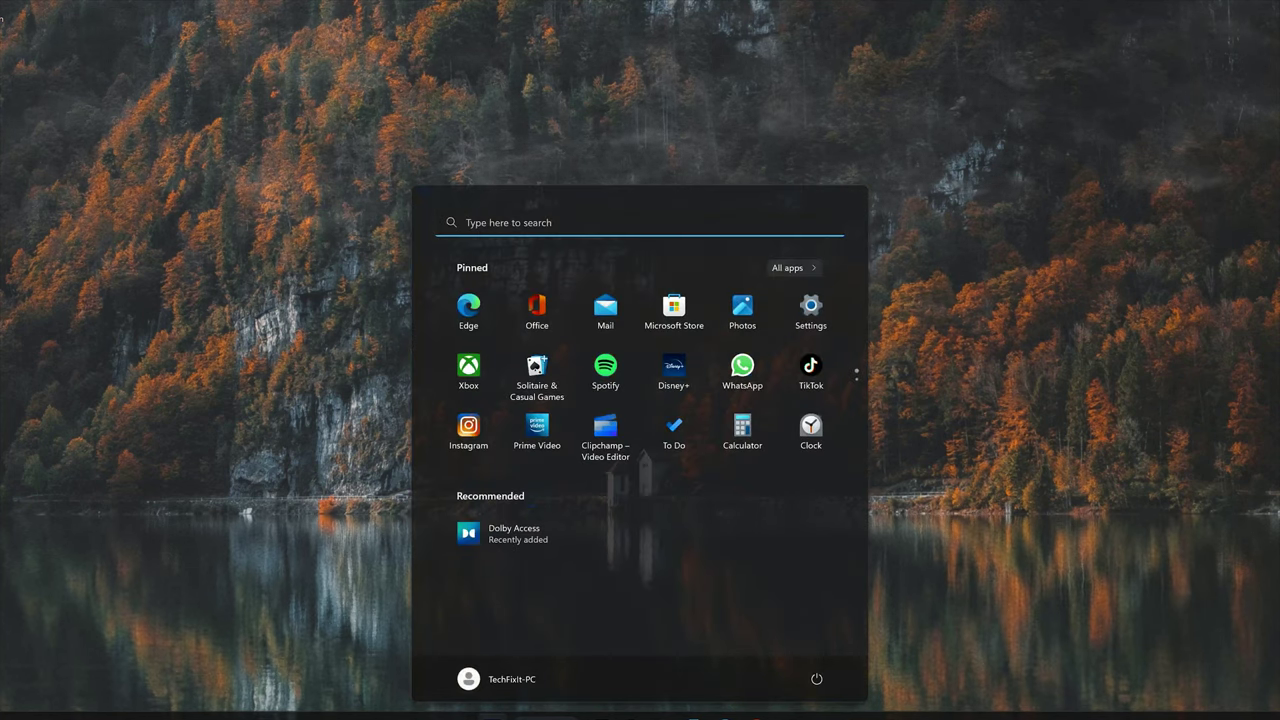
pyautogui.write('device manager')
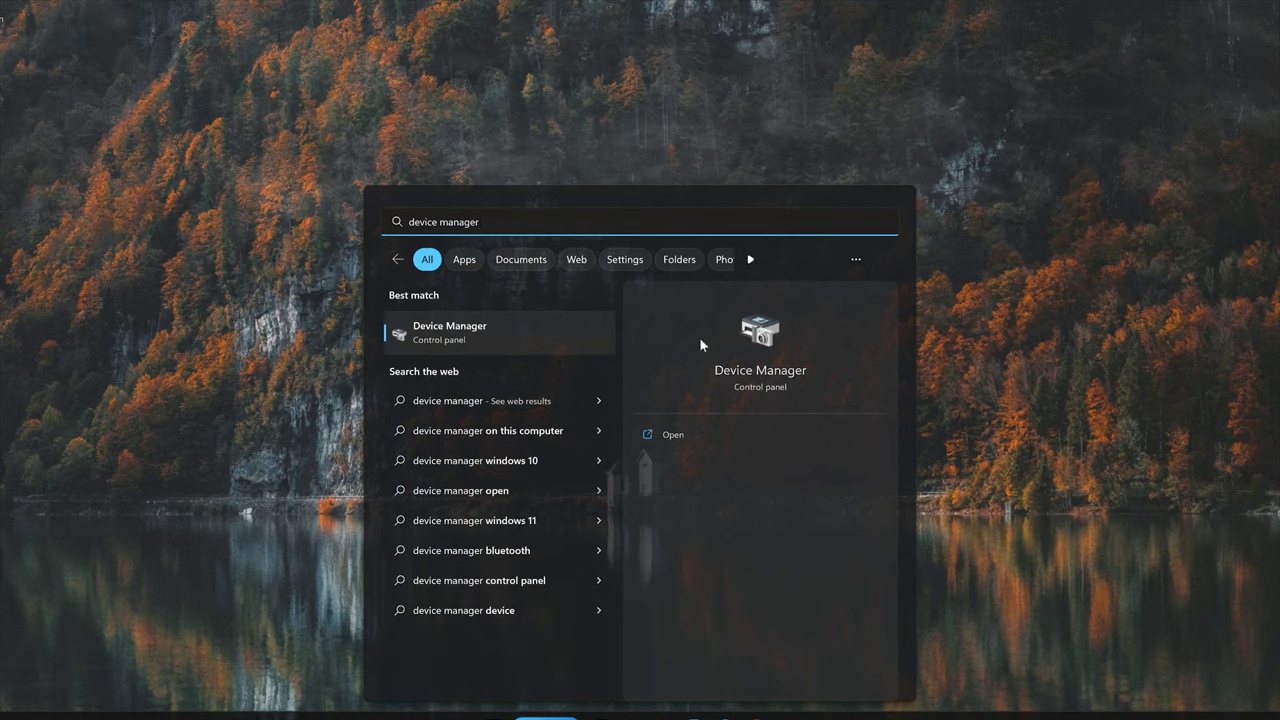
pyautogui.click(536, 338)
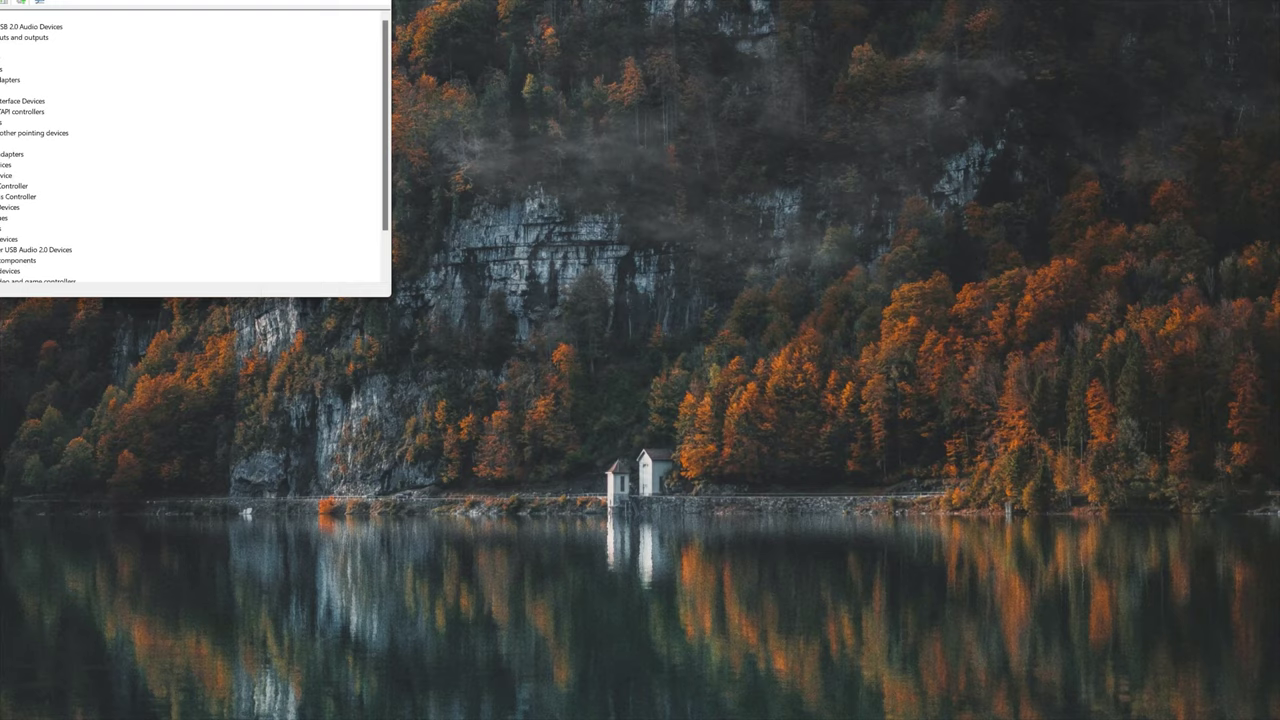
pyautogui.moveTo(257, 1); pyautogui.dragTo(709, 143)
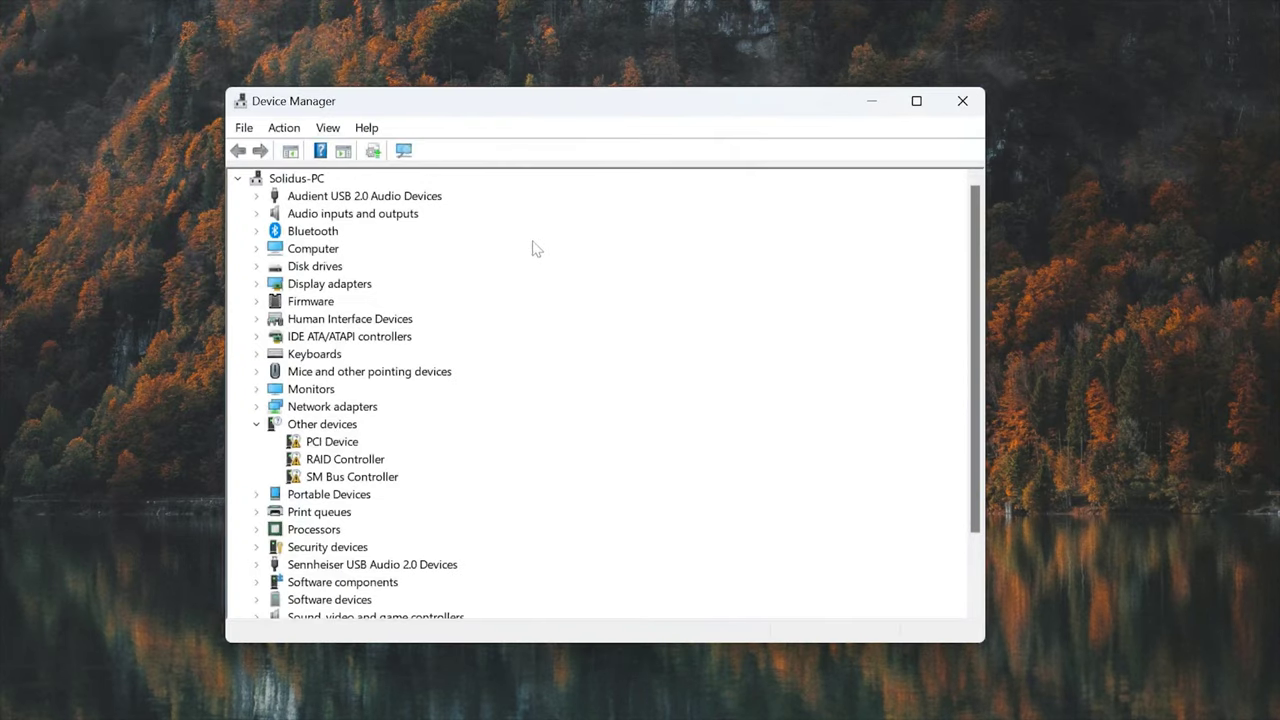
# - Open the properties of the NVIDIA GeForce RTX 4090 display adapter and show its driver information
pyautogui.click(330, 284)
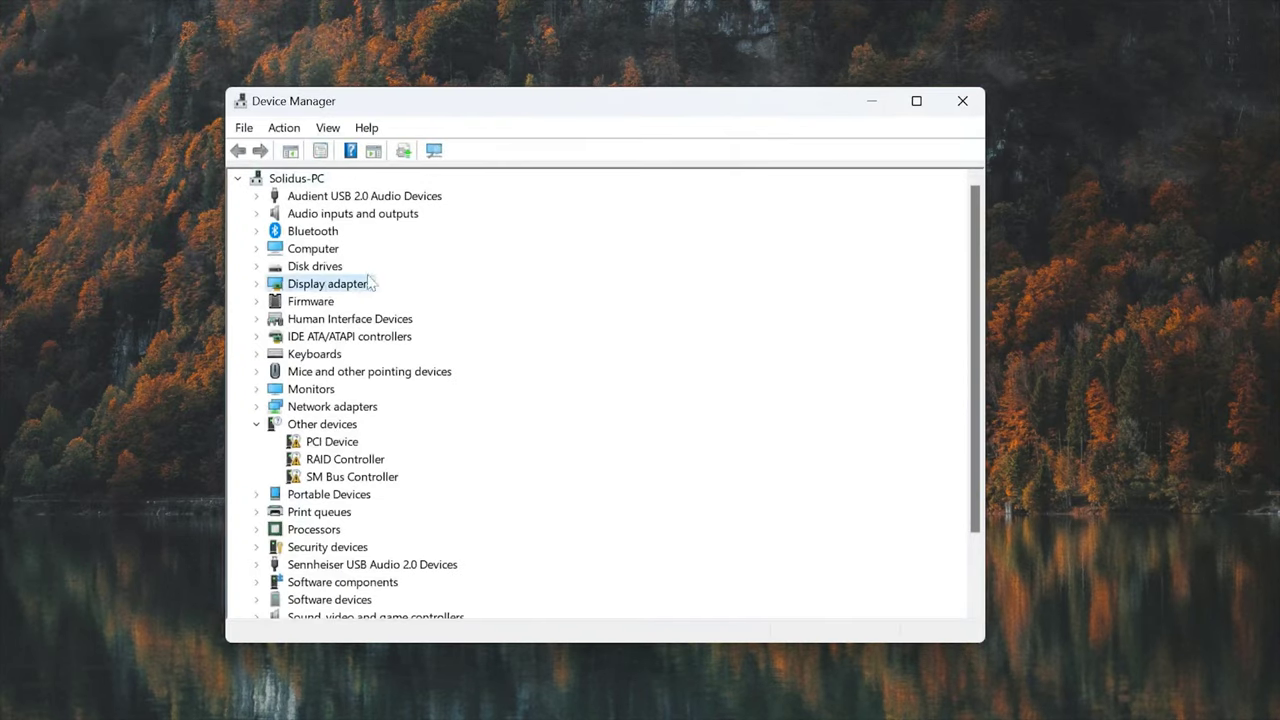
pyautogui.click(256, 285)
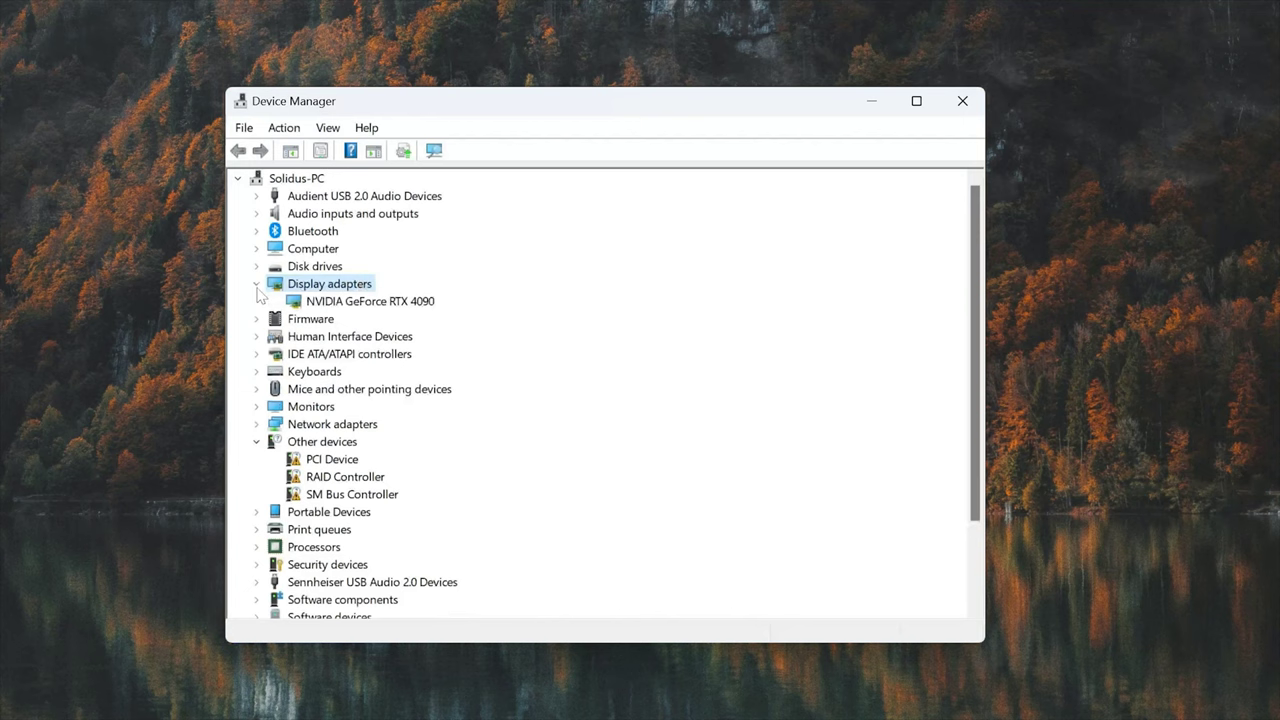
pyautogui.click(330, 302)
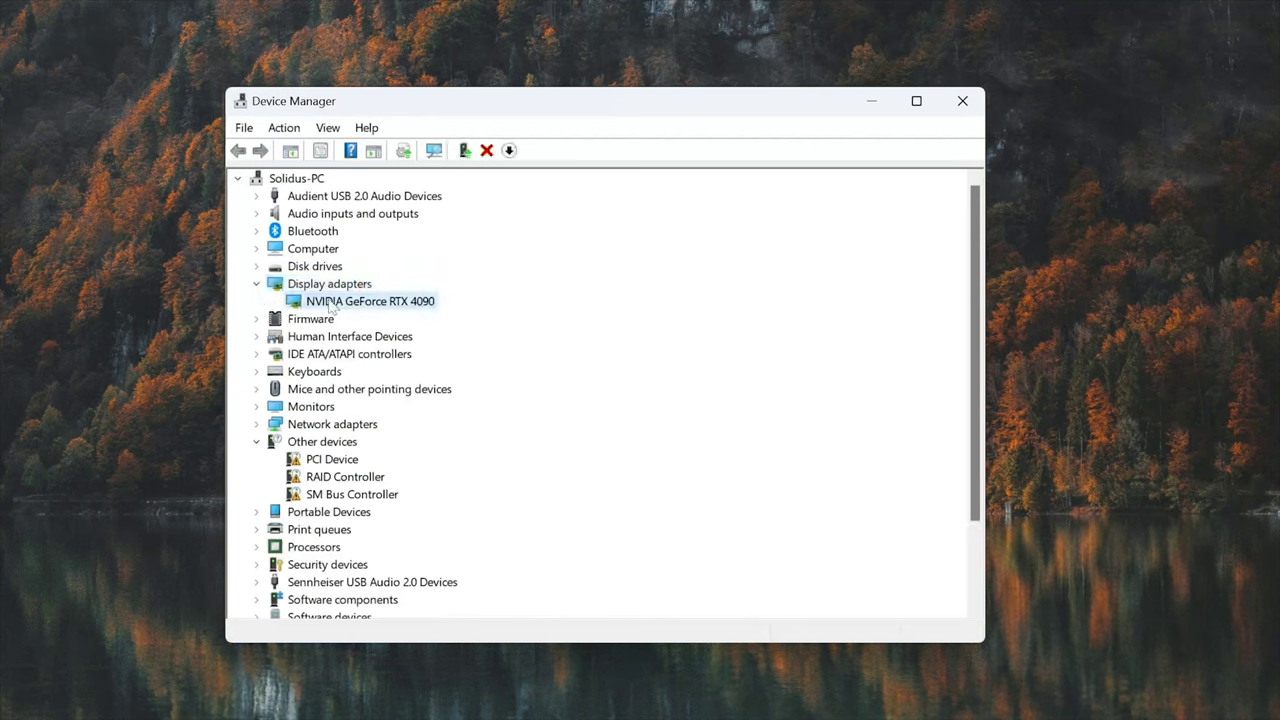
pyautogui.rightClick(330, 305)
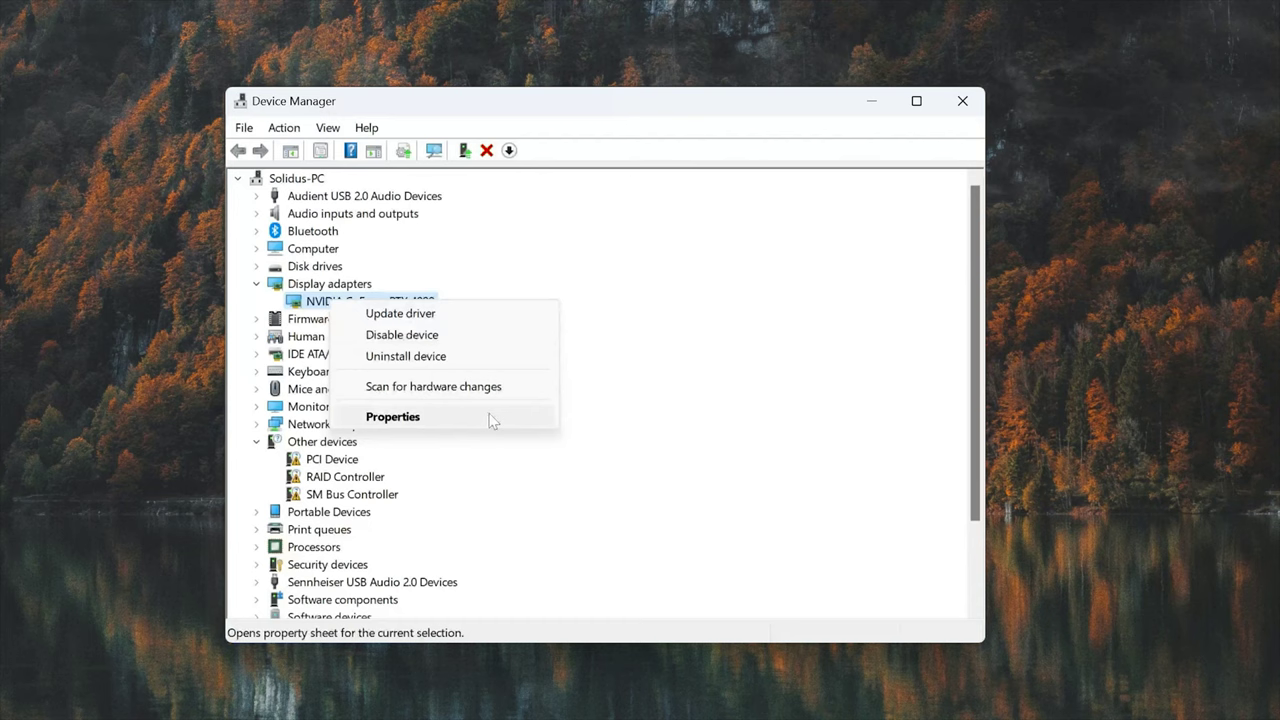
pyautogui.click(455, 427)
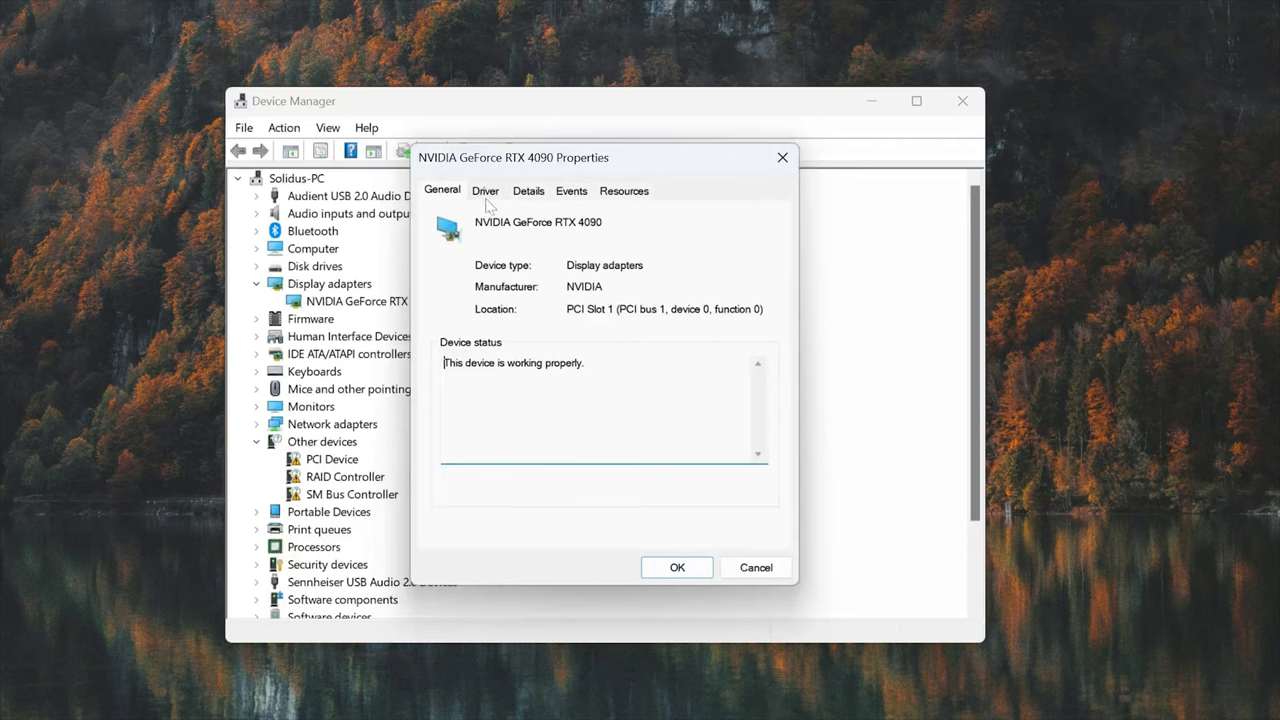
pyautogui.click(487, 191)
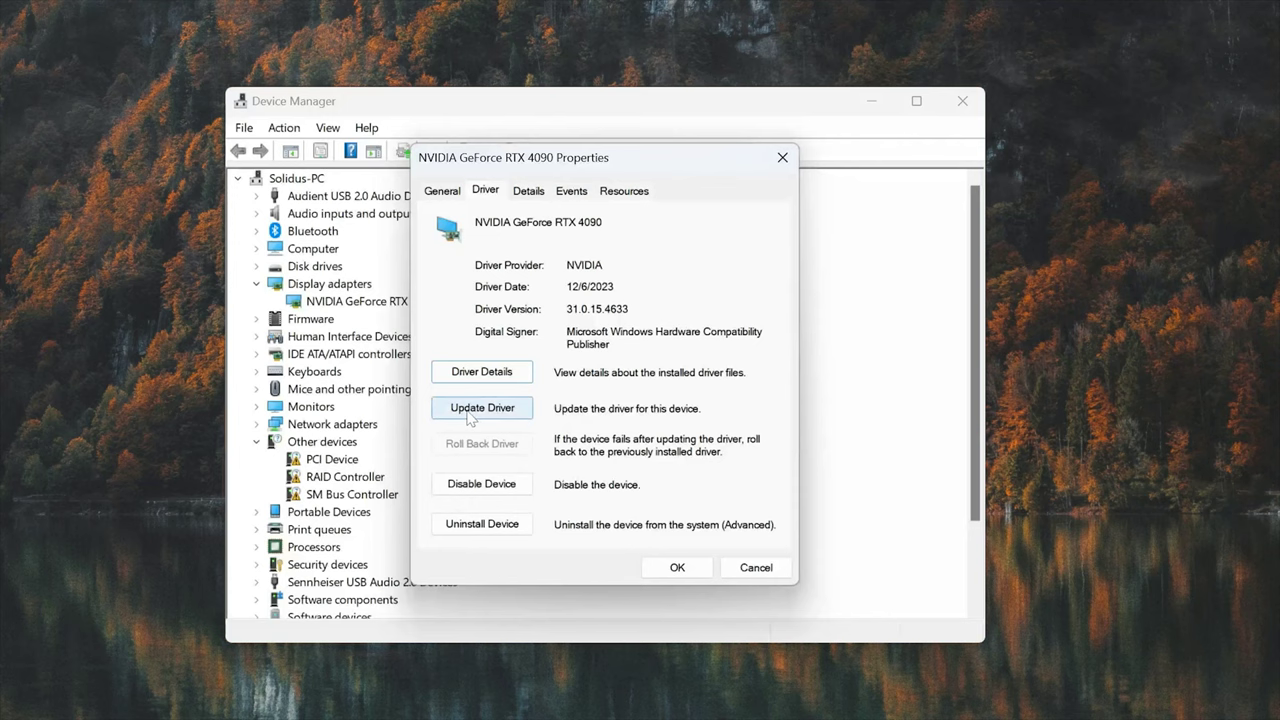
# - Search automatically for an updated graphics driver and continue by checking for updates in Windows Update
pyautogui.click(470, 414)
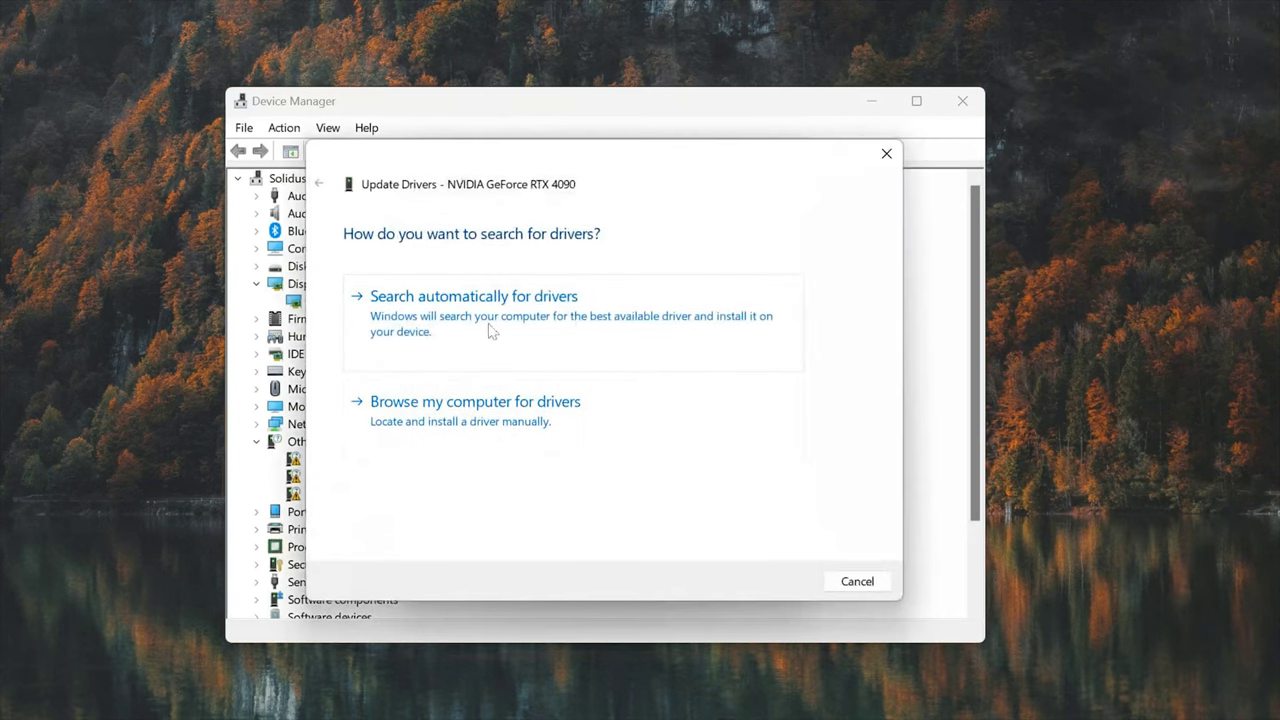
pyautogui.click(592, 331)
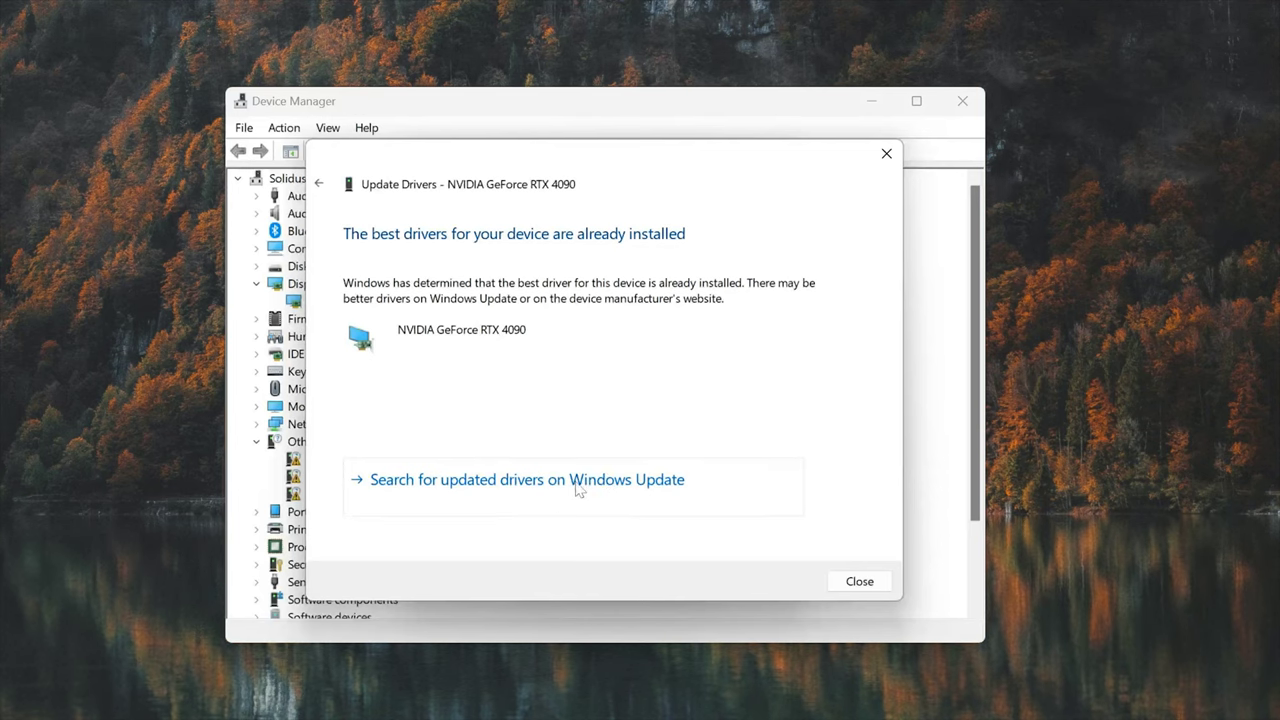
pyautogui.click(577, 481)
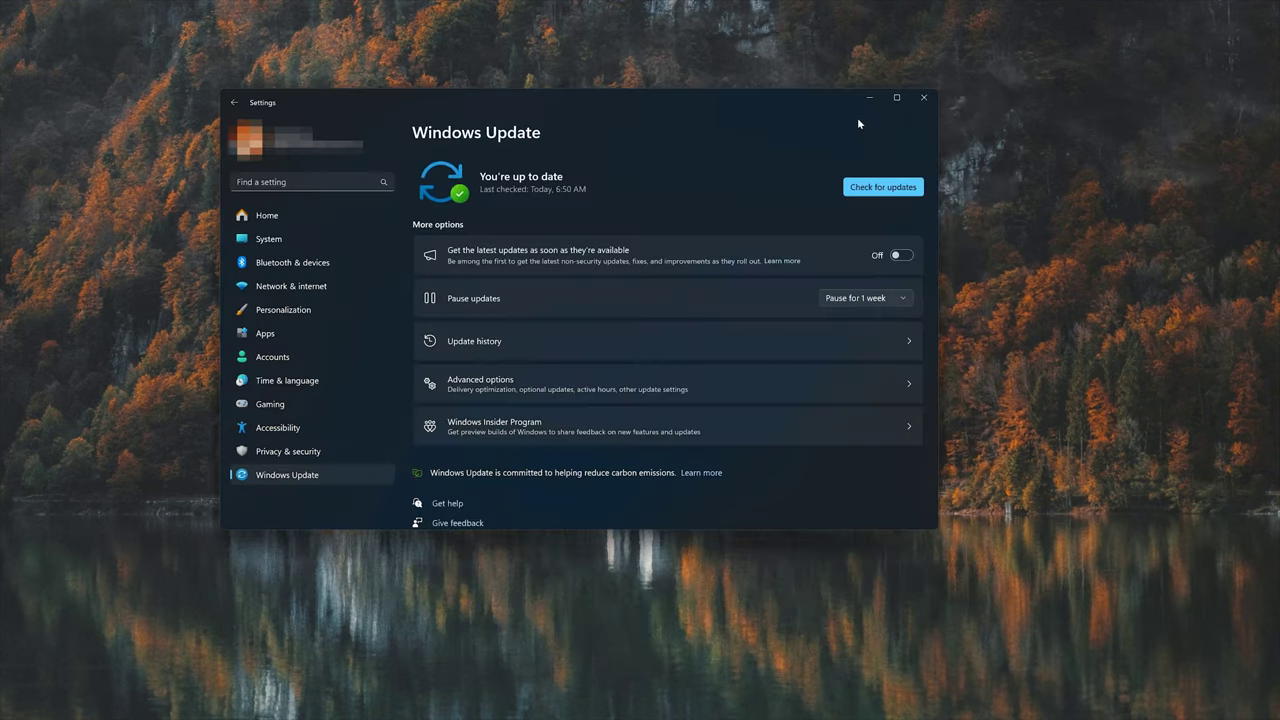
pyautogui.click(875, 190)
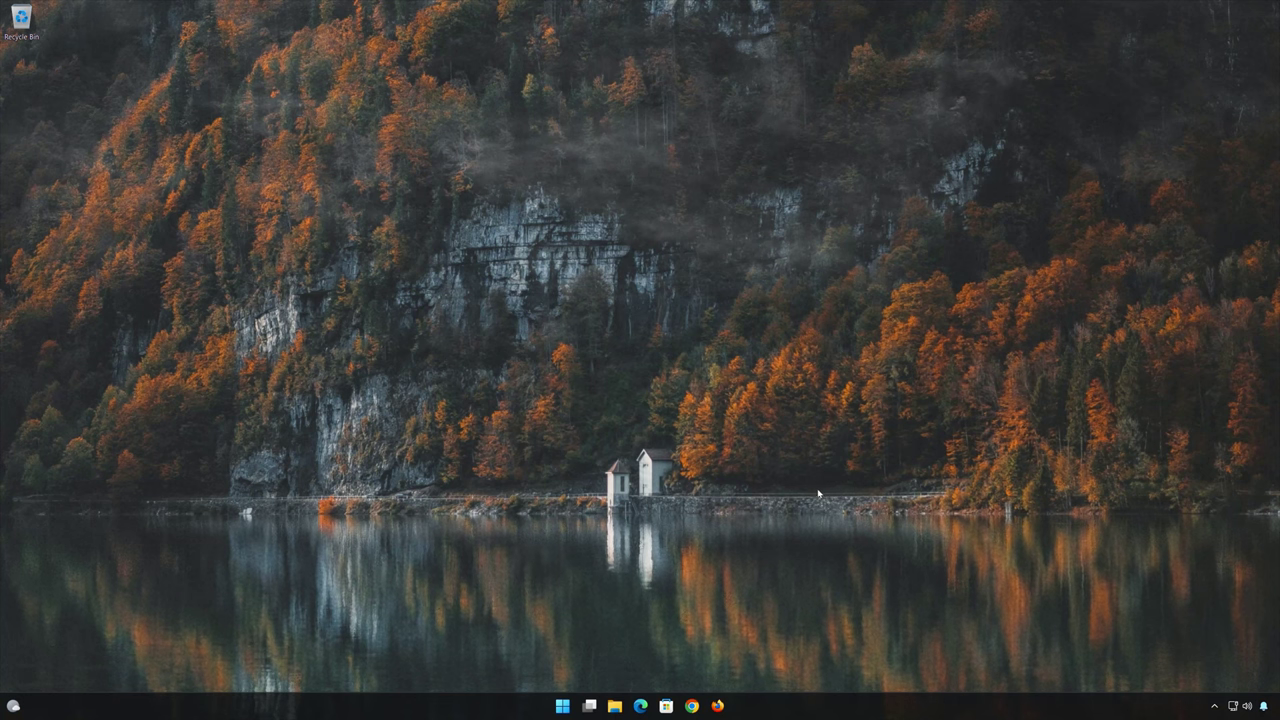
# - Open Command Prompt as administrator, allow it to make changes, and reposition its window on the desktop
pyautogui.click(565, 705)
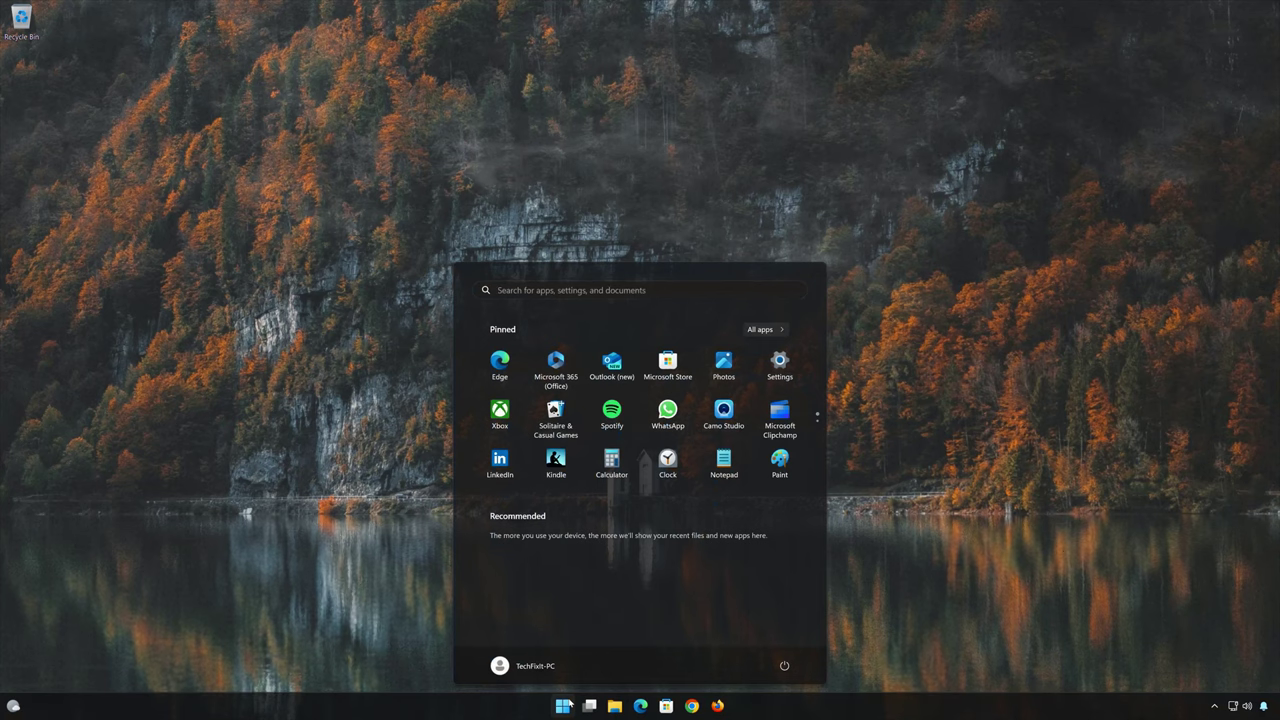
pyautogui.write('cmd')
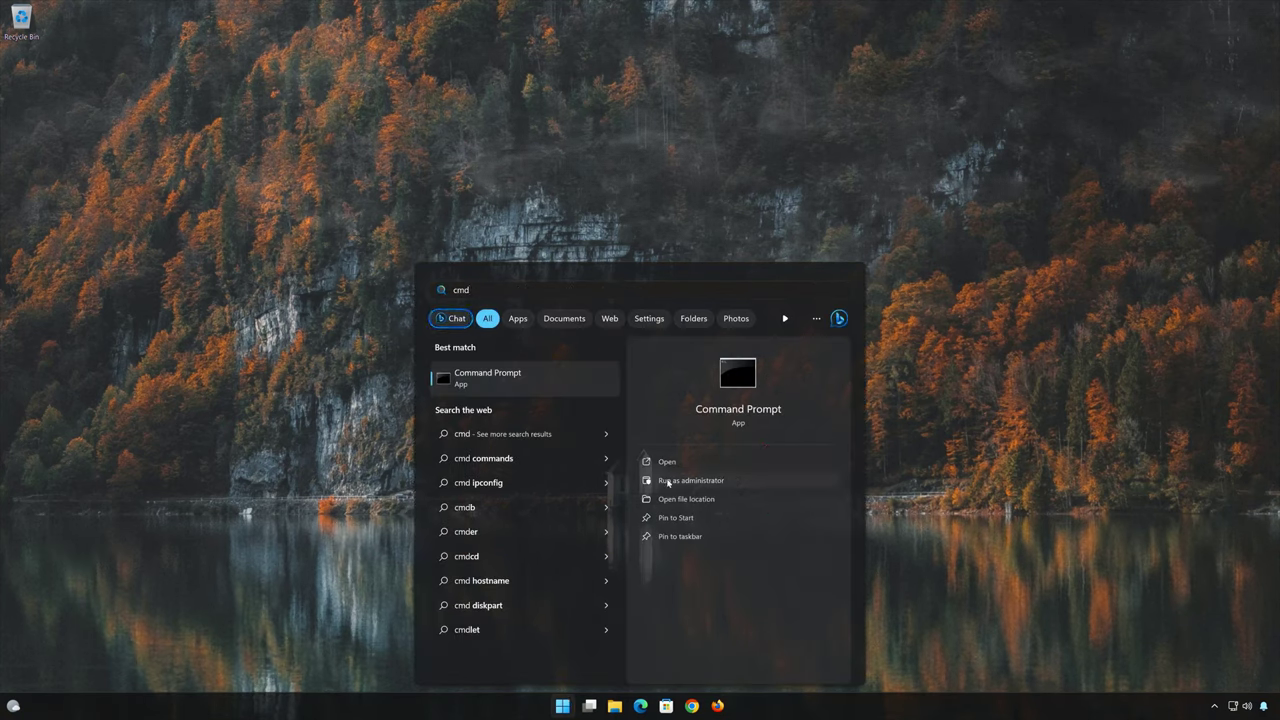
pyautogui.click(756, 481)
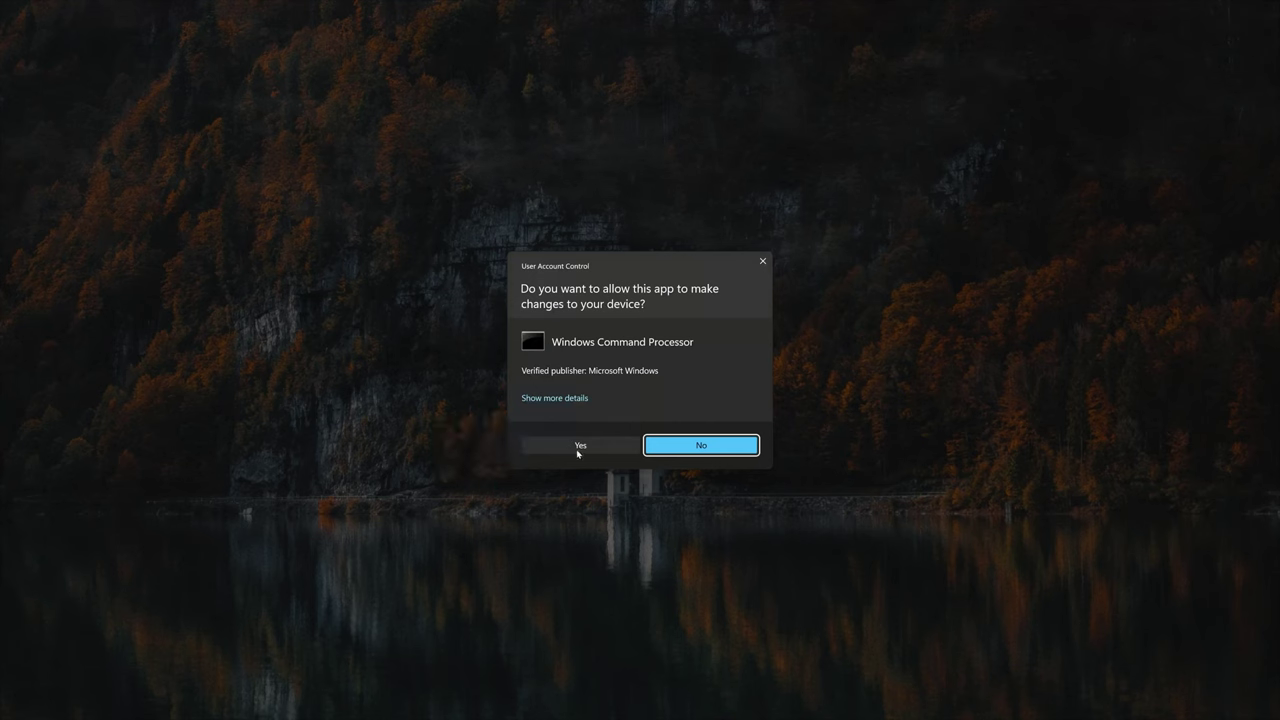
pyautogui.click(580, 446)
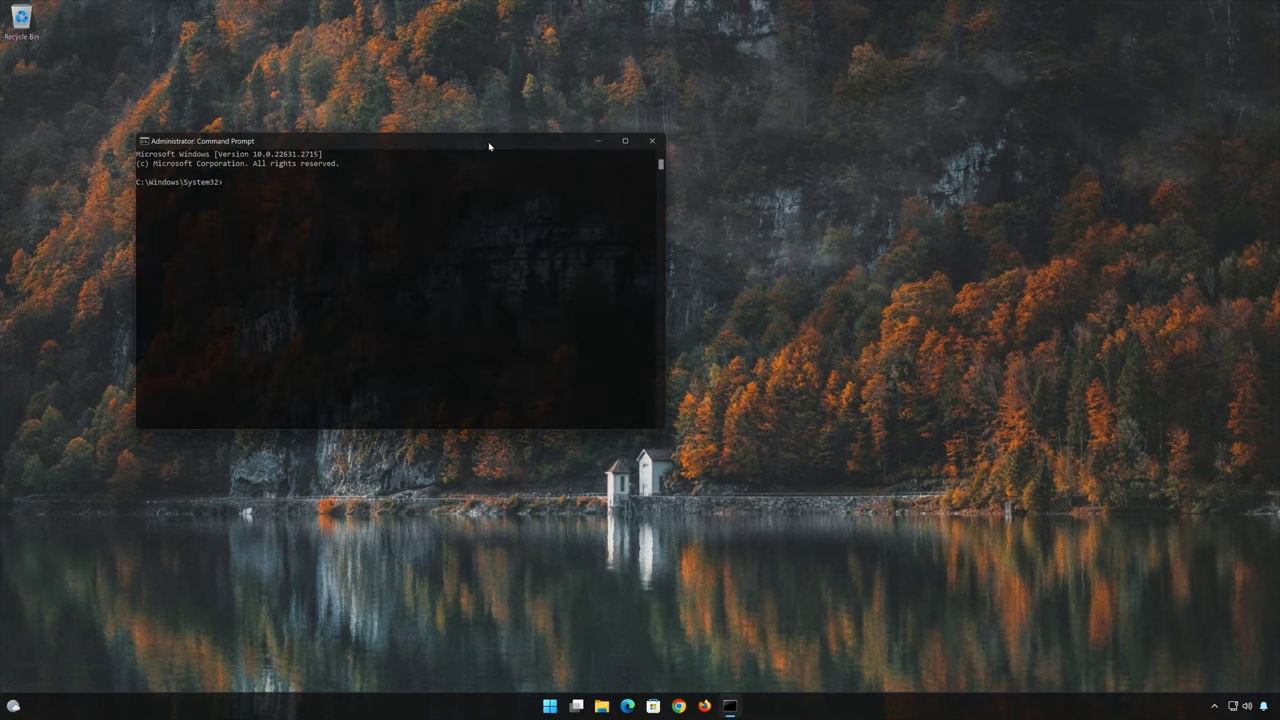
pyautogui.moveTo(489, 146); pyautogui.dragTo(569, 180)
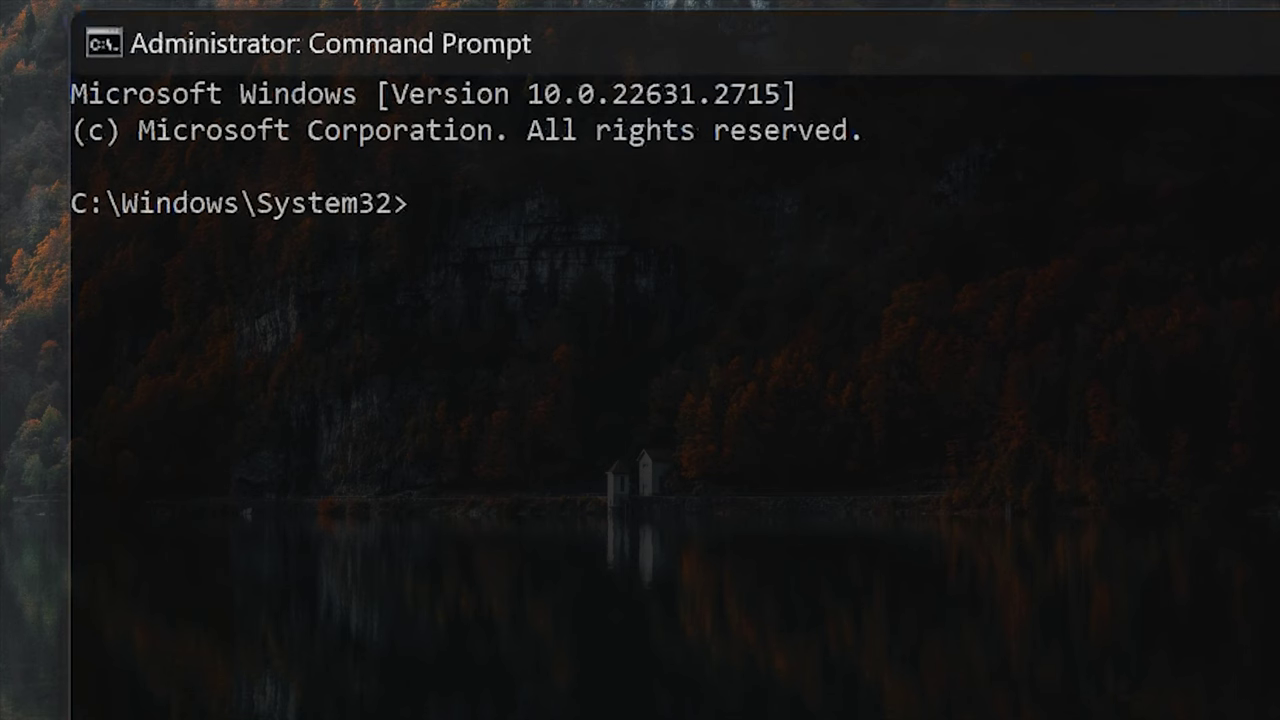
# - Run the system file check with the command sfc /scannow in Command Prompt
pyautogui.write('sfc /scann')
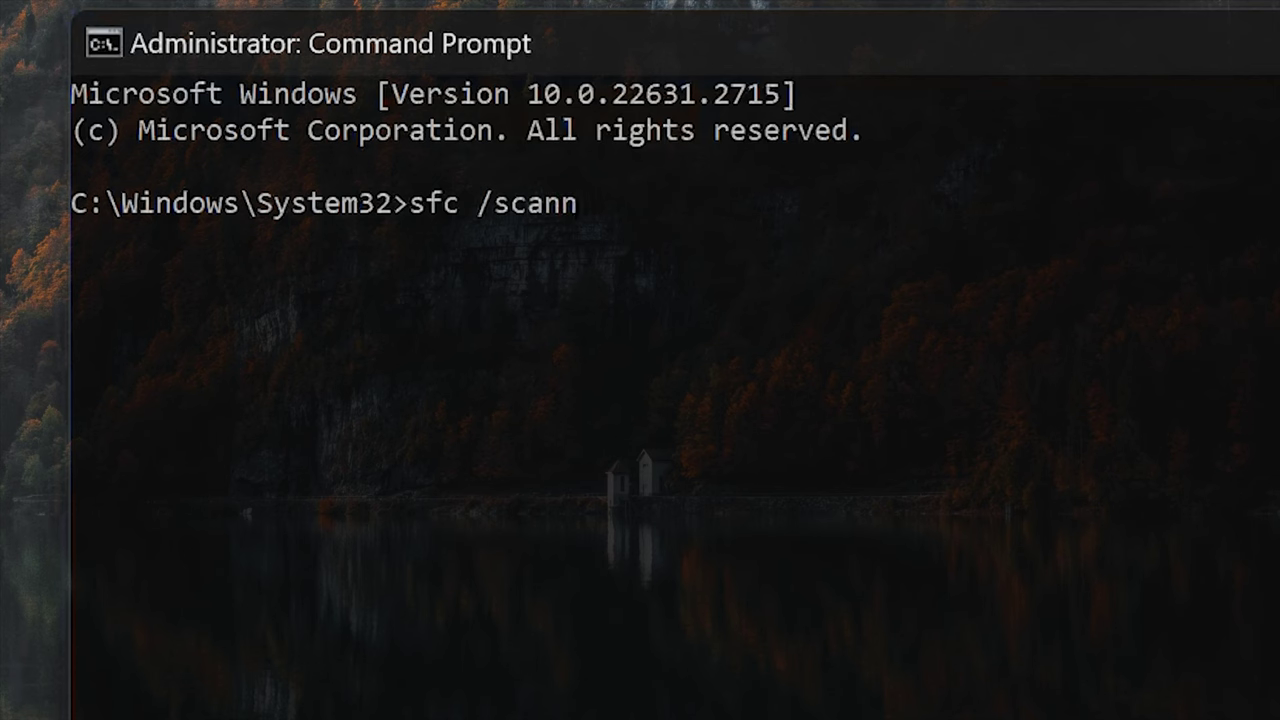
pyautogui.write('ow')
pyautogui.press('Return')
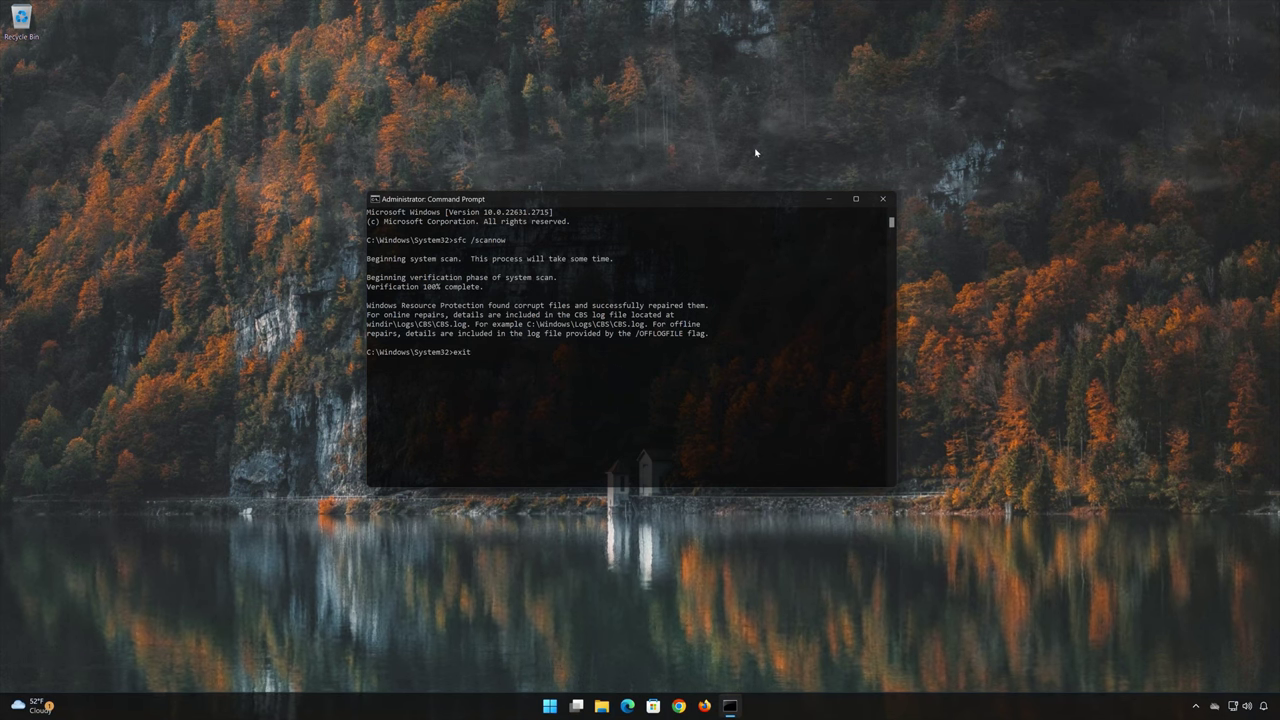
# - Close the Command Prompt session with the exit command
pyautogui.press('Return')
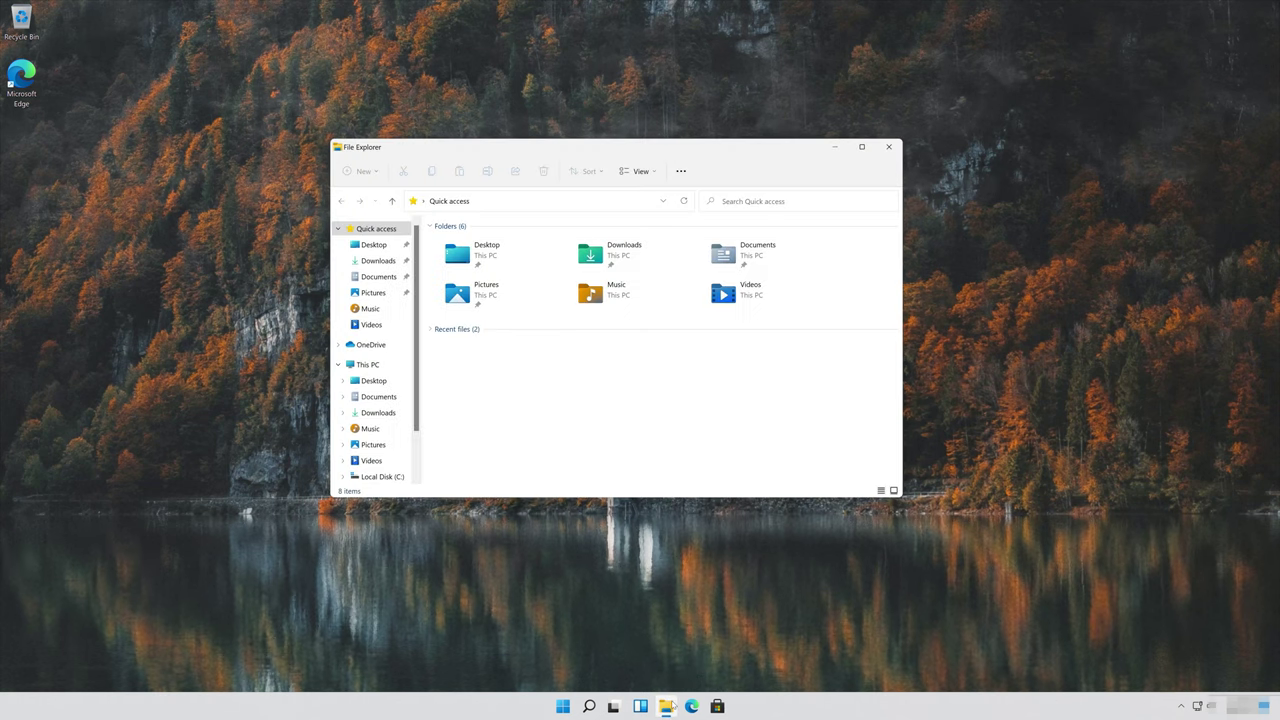
# - Open the properties of the Samsung USB (E:) drive from This PC in File Explorer and start its error check for file system errors
pyautogui.click(372, 366)
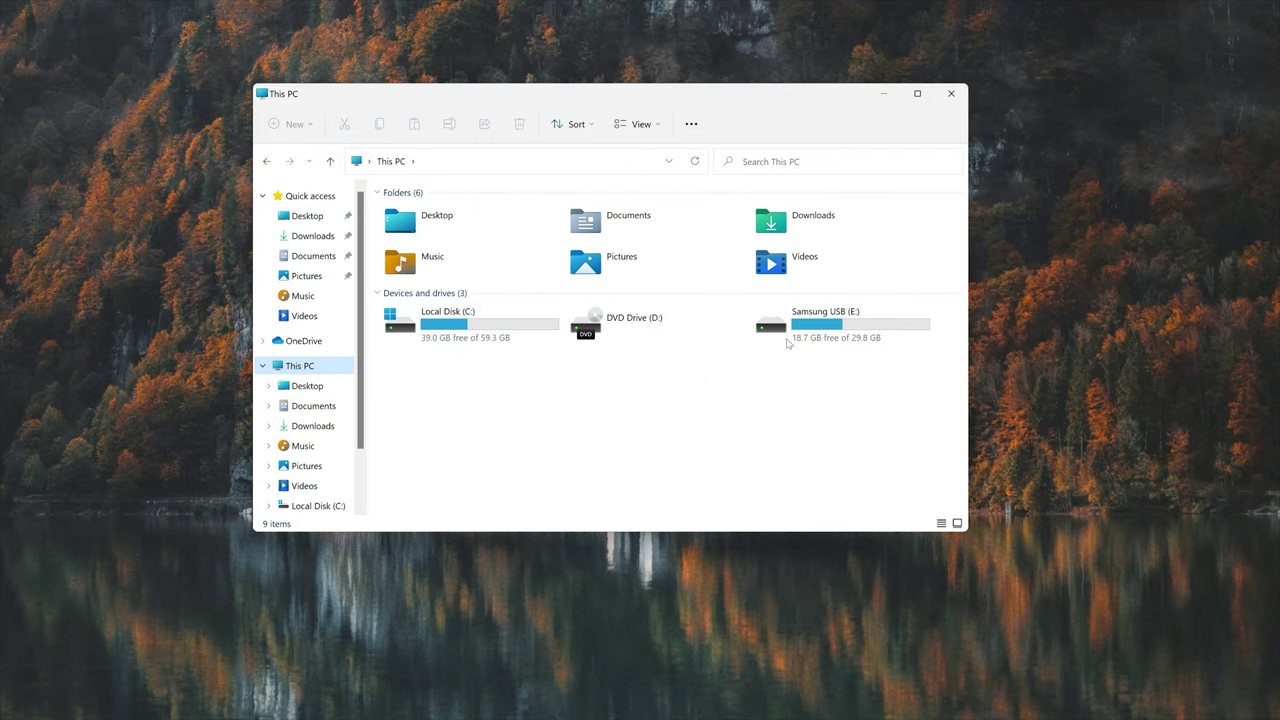
pyautogui.moveTo(834, 334)
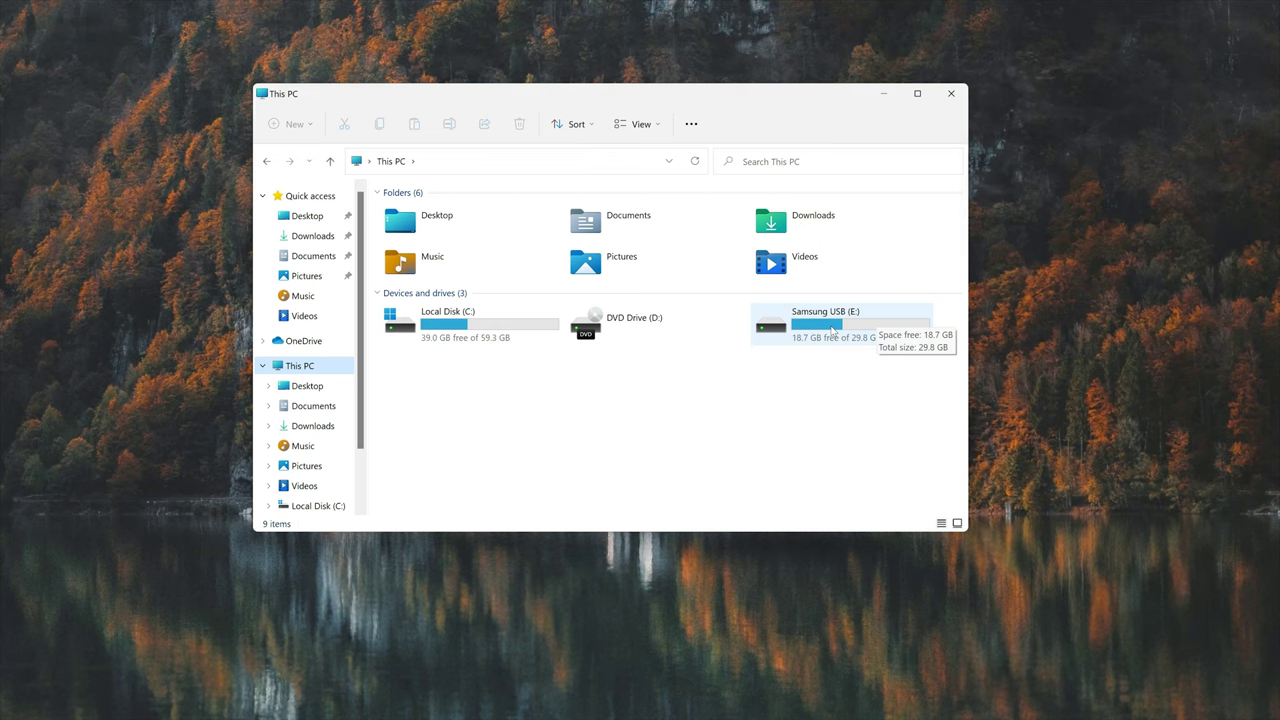
pyautogui.rightClick(832, 332)
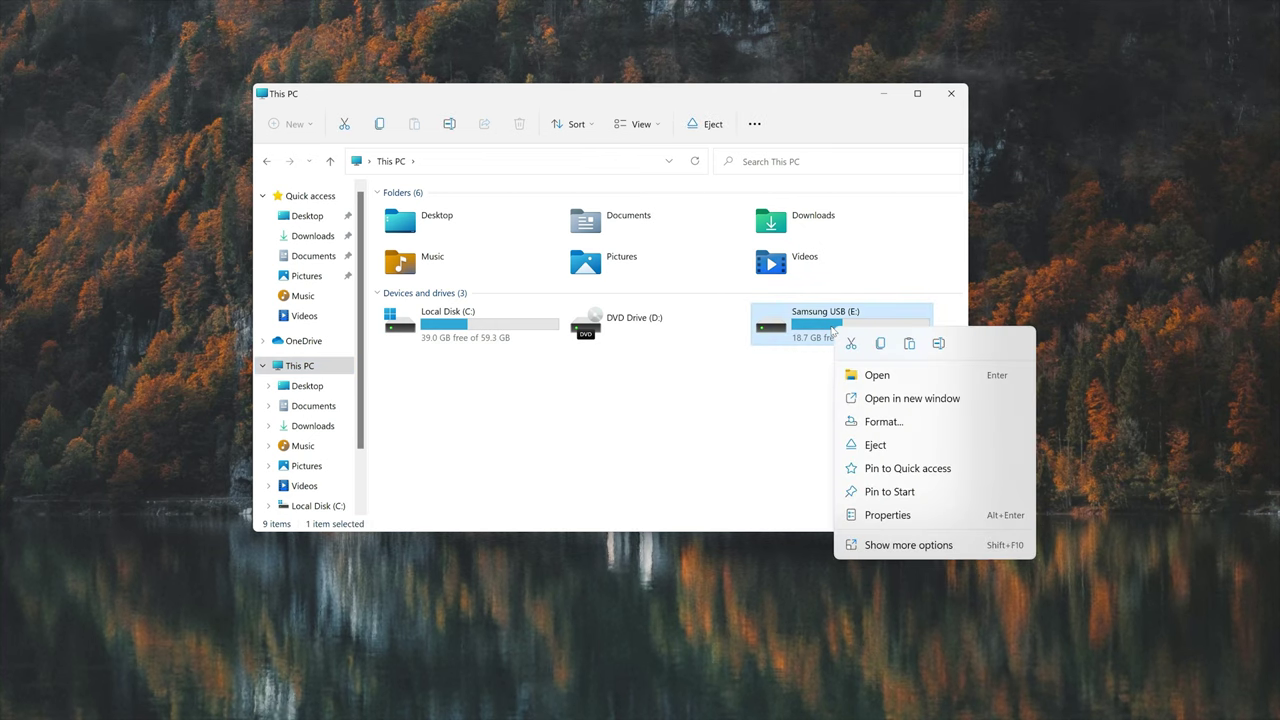
pyautogui.click(922, 515)
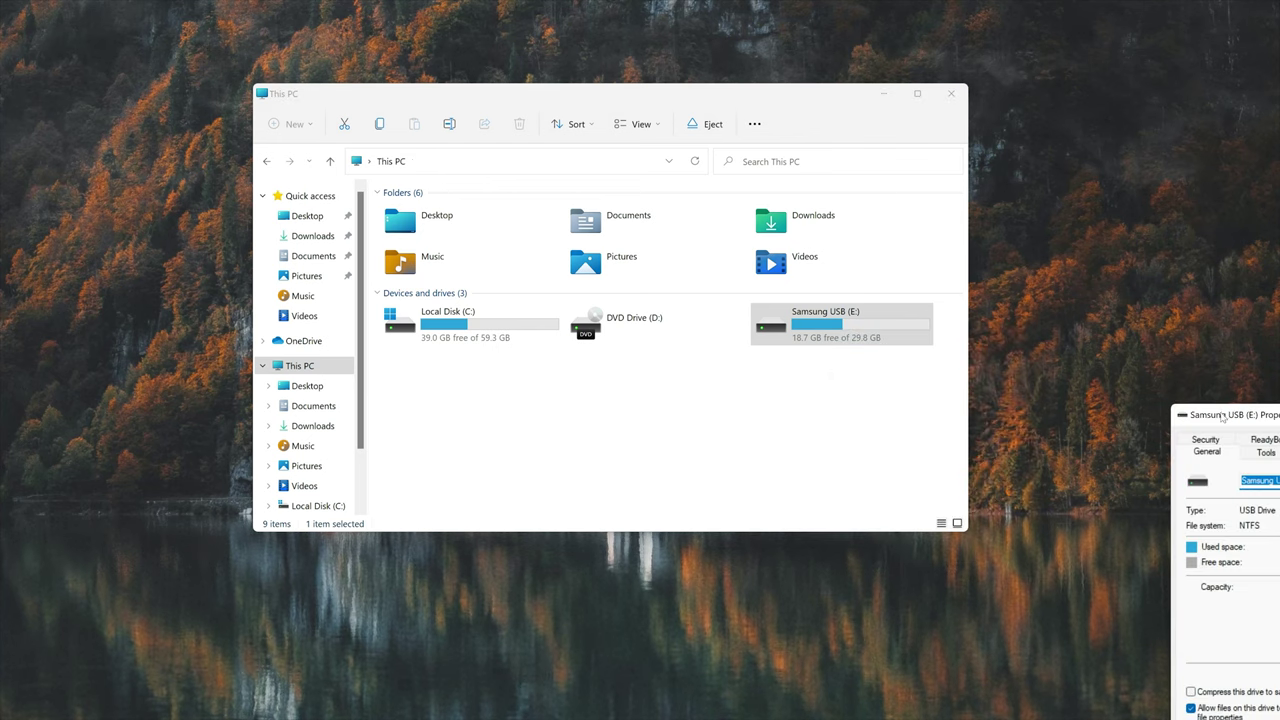
pyautogui.moveTo(1229, 398); pyautogui.dragTo(572, 140)
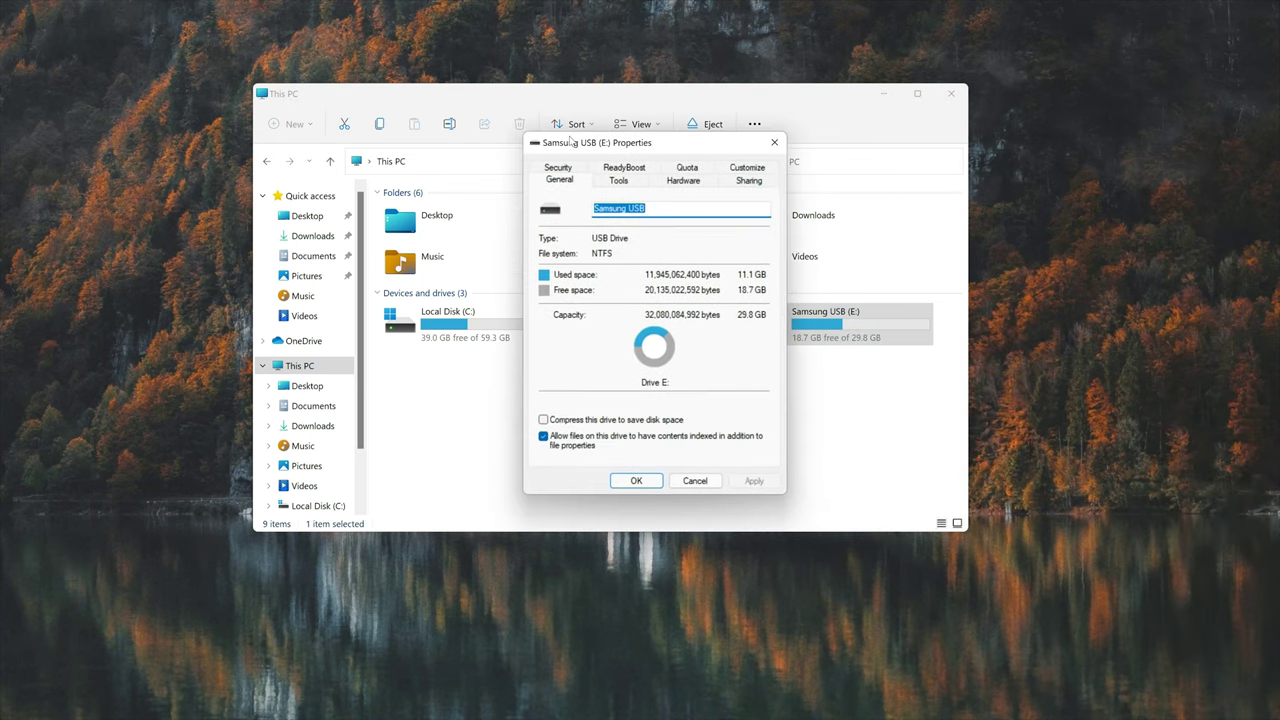
pyautogui.click(620, 180)
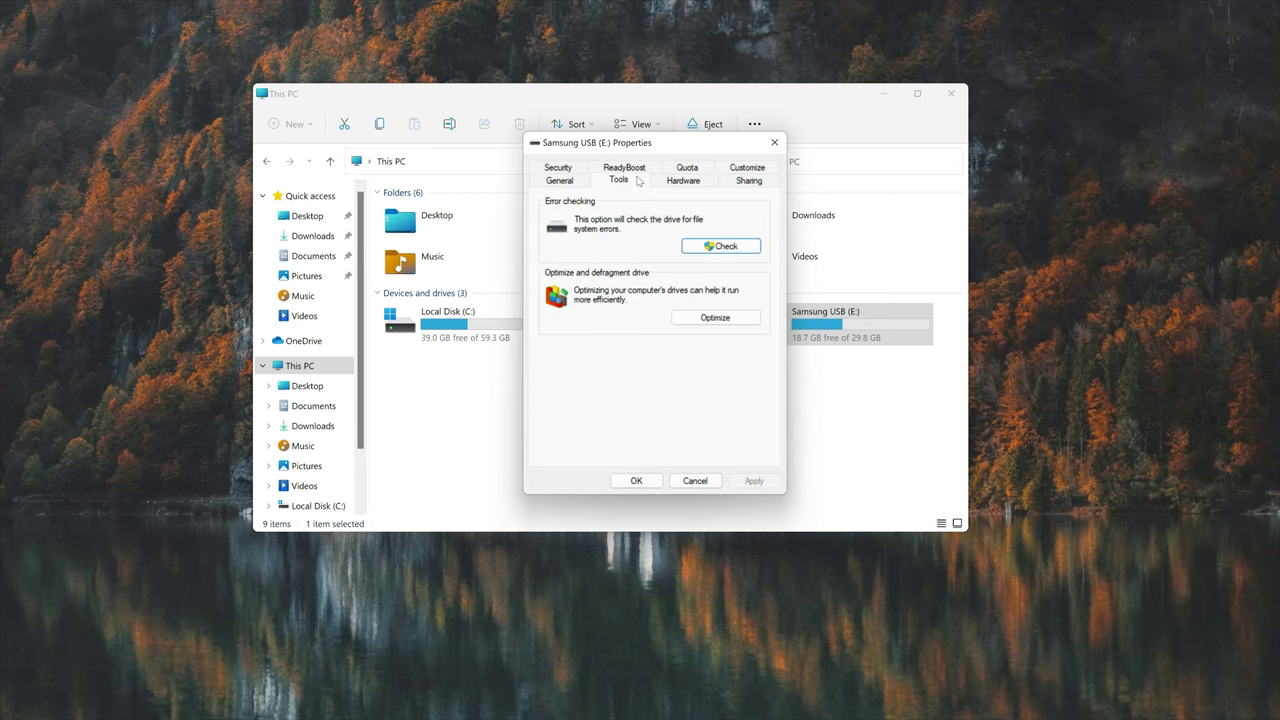
pyautogui.click(724, 248)
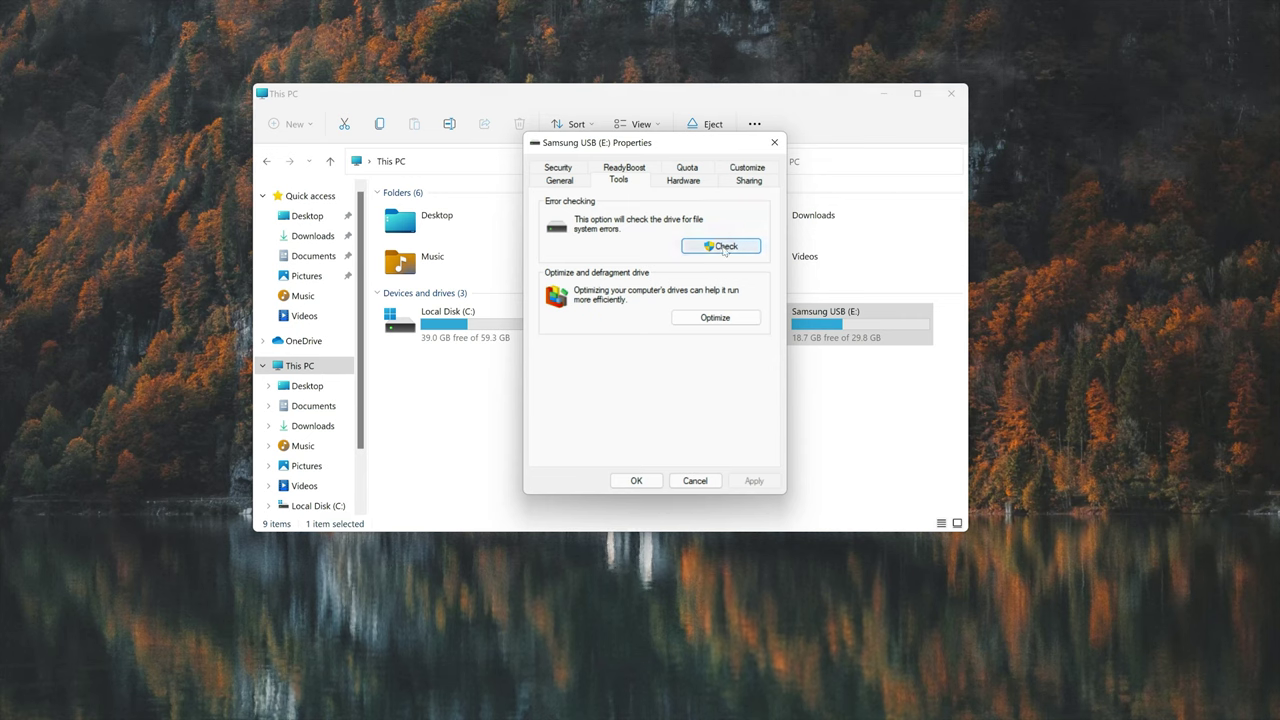